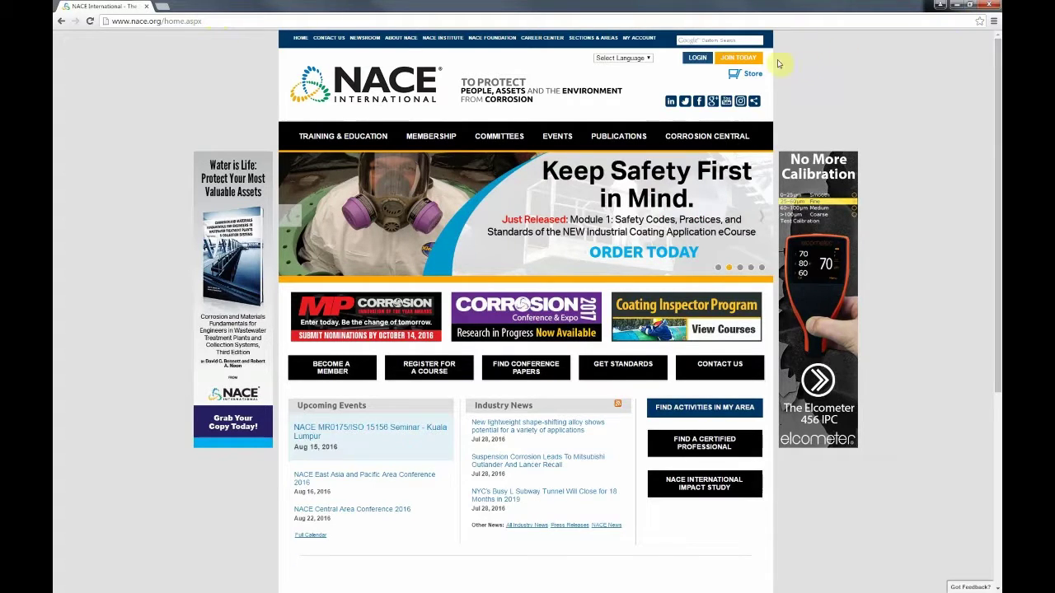
# Step: Open the member login page and try filling in the browser's saved login details
pyautogui.click(698, 59)
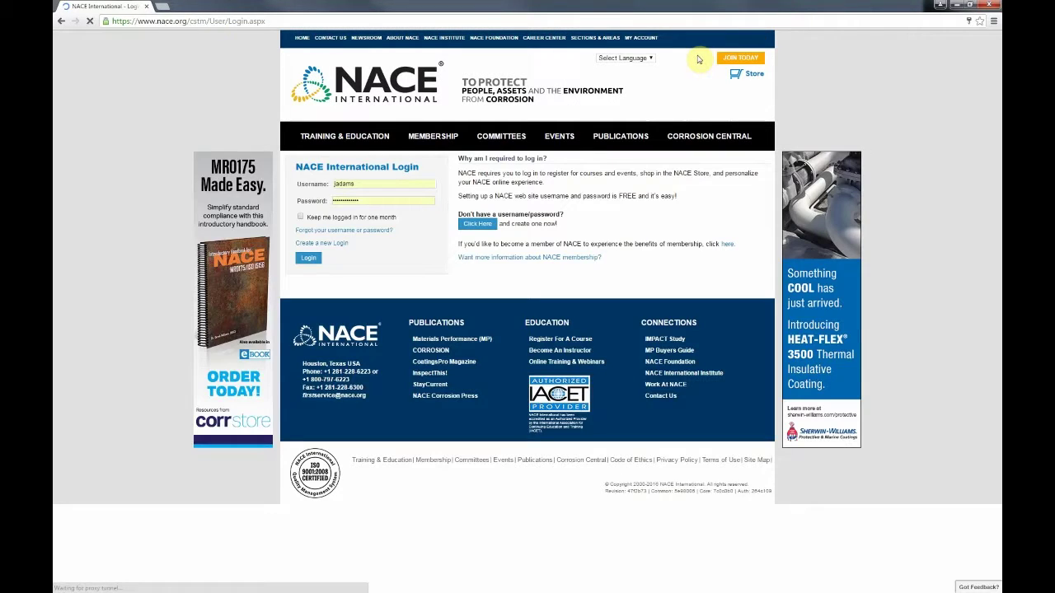
pyautogui.click(376, 187)
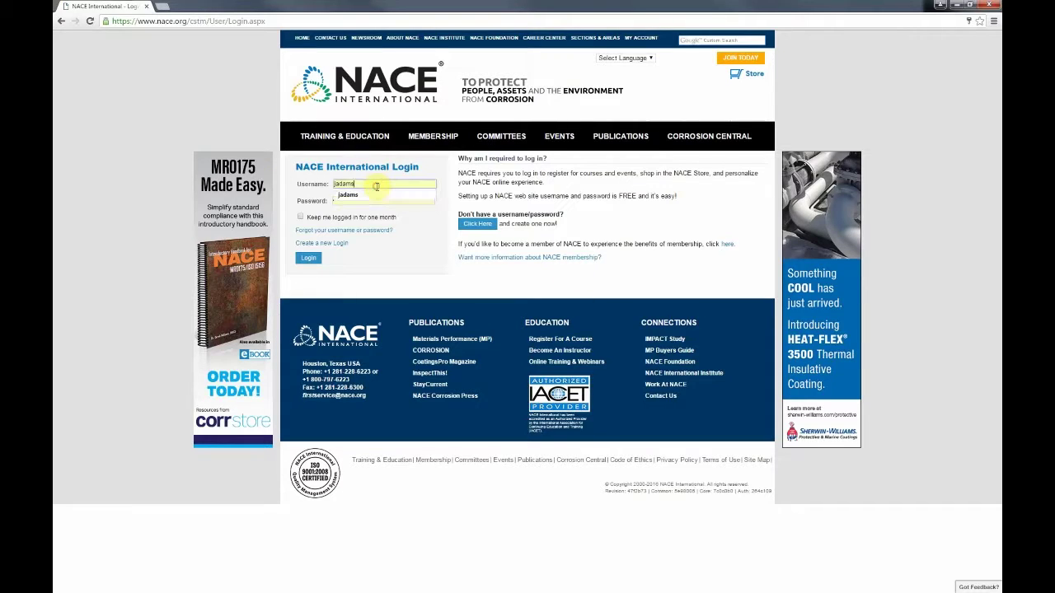
pyautogui.click(367, 195)
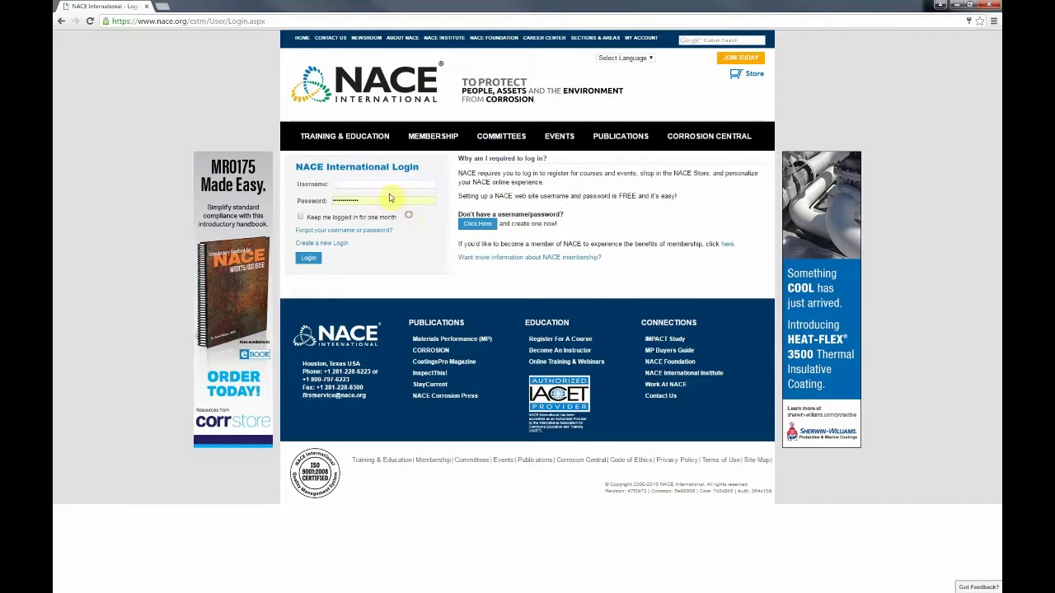
pyautogui.click(387, 198)
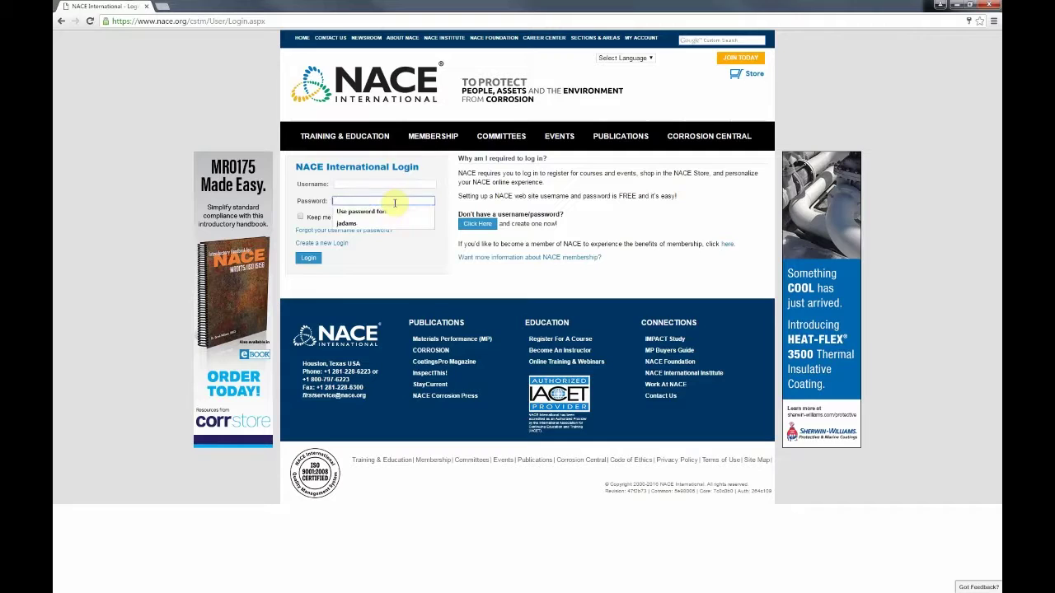
pyautogui.click(434, 256)
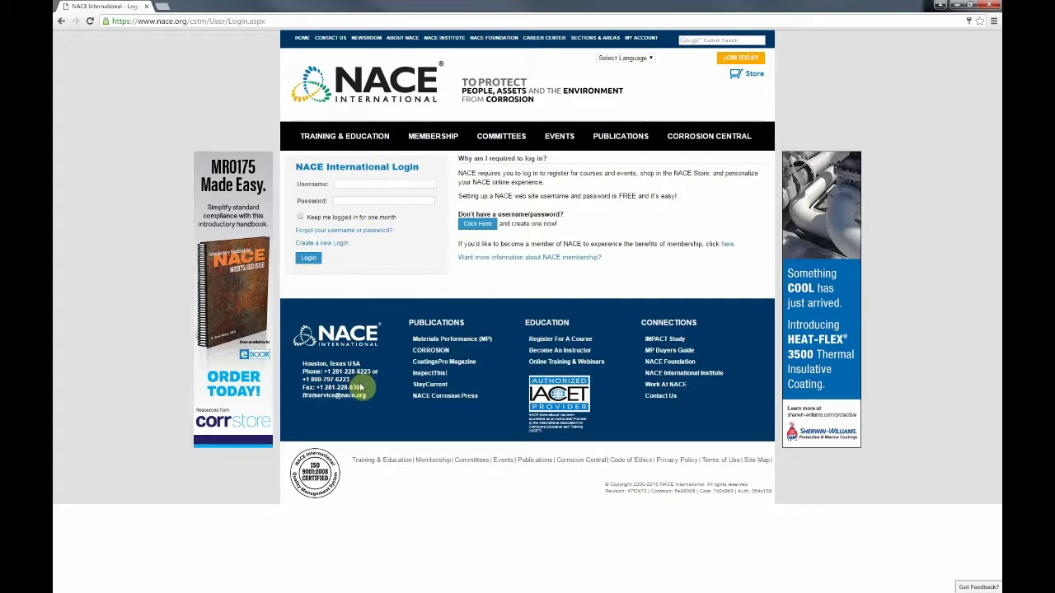
pyautogui.moveTo(350, 380); pyautogui.dragTo(306, 373)
pyautogui.click(306, 373)
# Step: Enter a different member username and the password, then submit the login
pyautogui.click(347, 184)
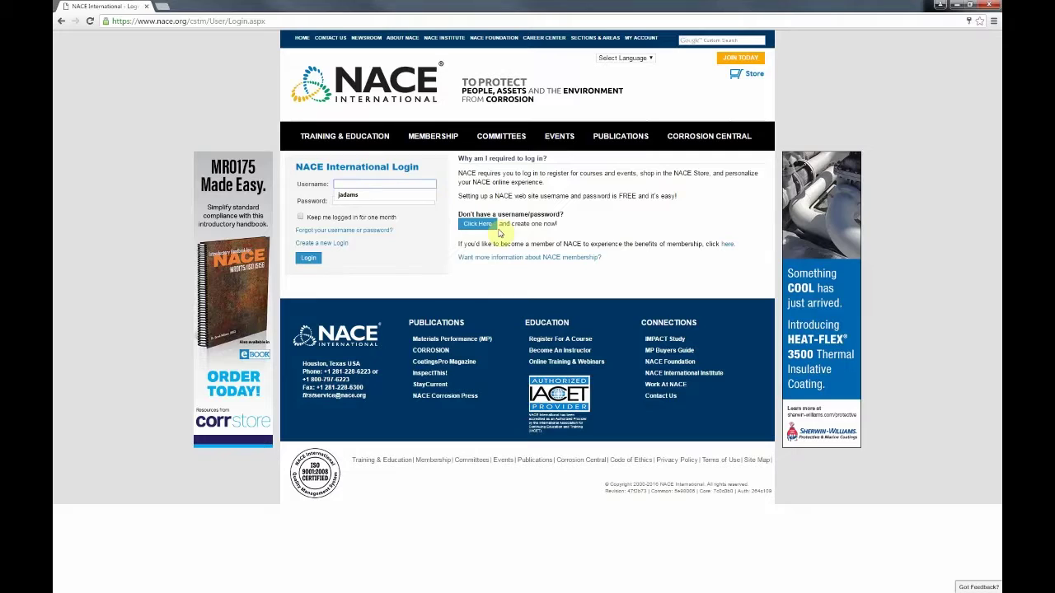
pyautogui.press('Tab')
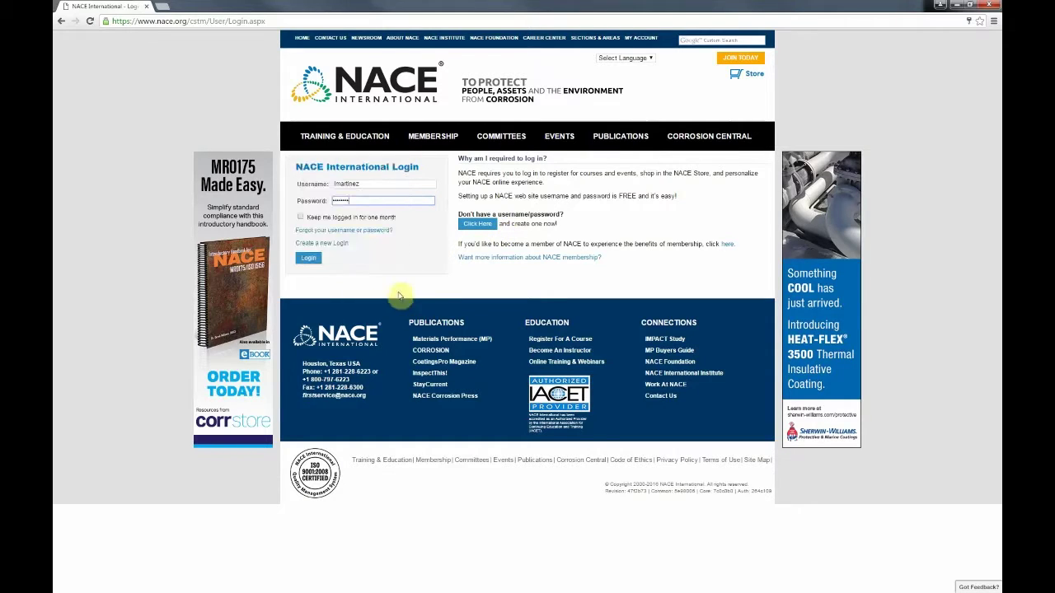
pyautogui.click(311, 260)
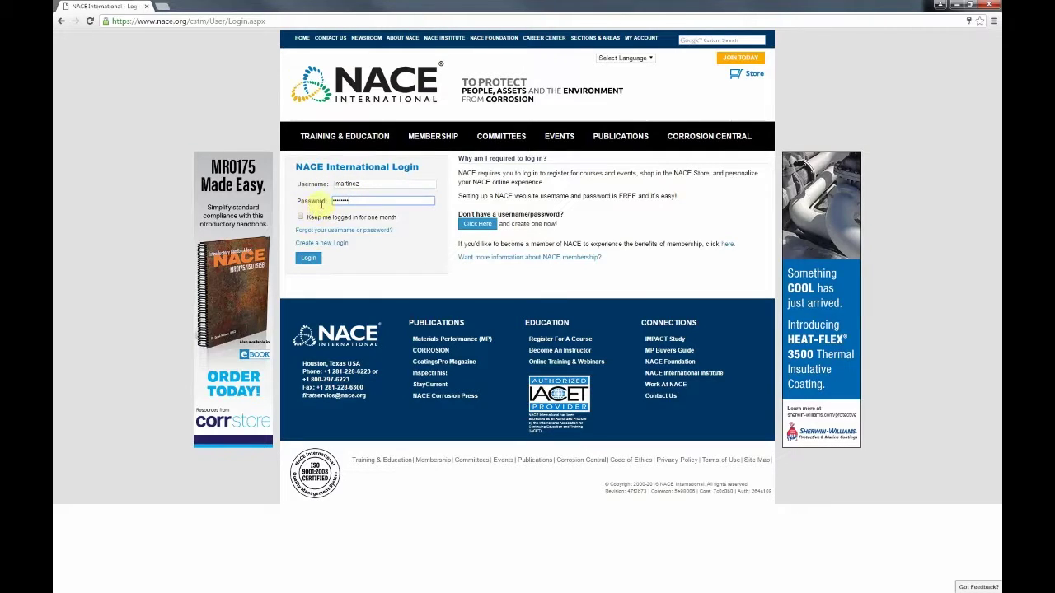
pyautogui.click(312, 261)
# Step: Log in and dismiss Chrome's save-password offer on the member profile page
pyautogui.click(314, 262)
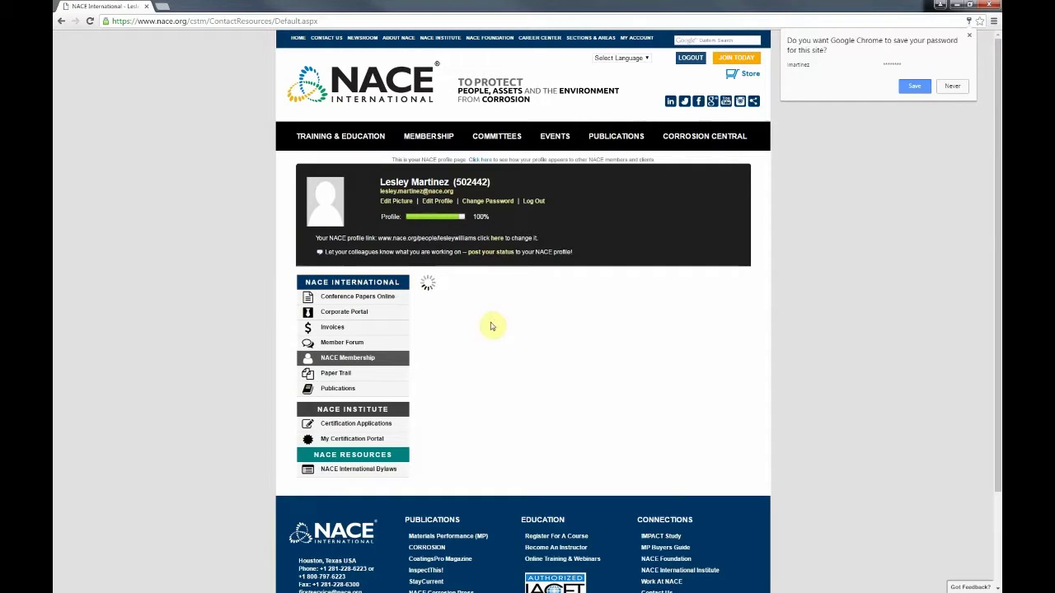
pyautogui.click(970, 36)
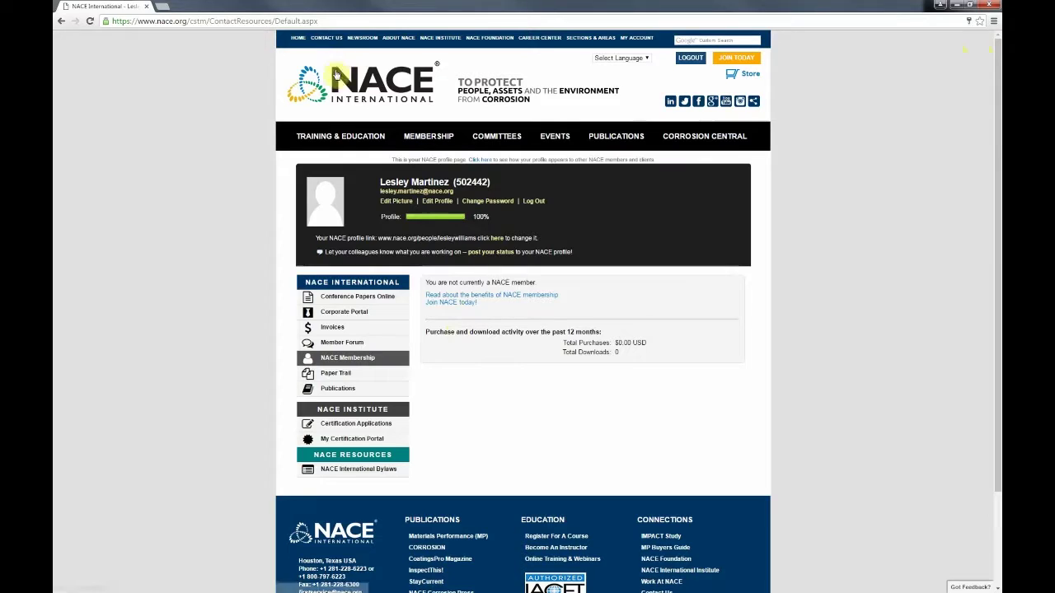
pyautogui.moveTo(354, 136)
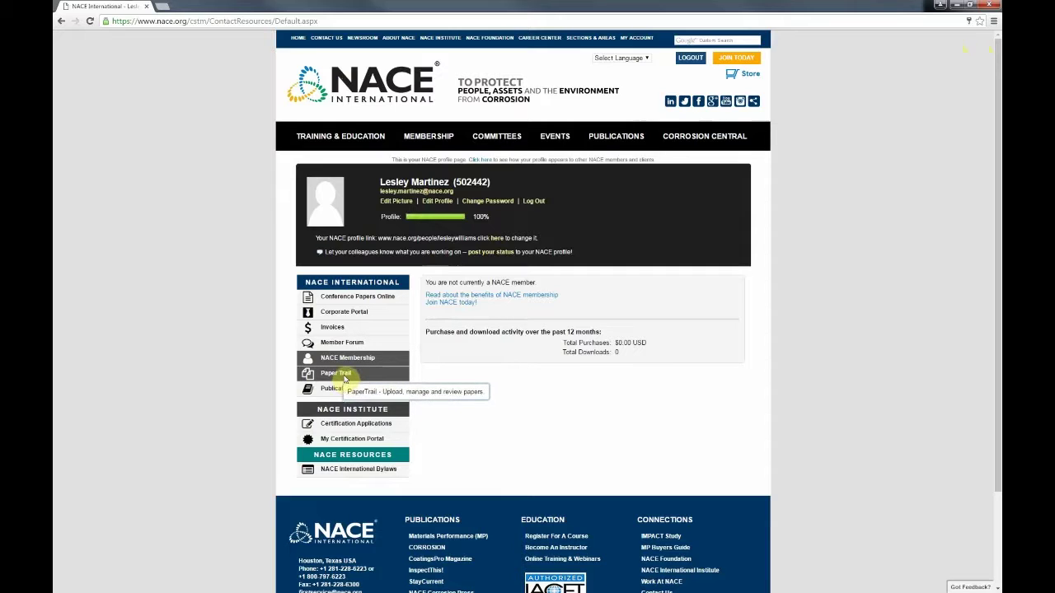
# Step: Expand Paper Trail in the sidebar and open the Paper Trail Reviewer Portal
pyautogui.click(345, 381)
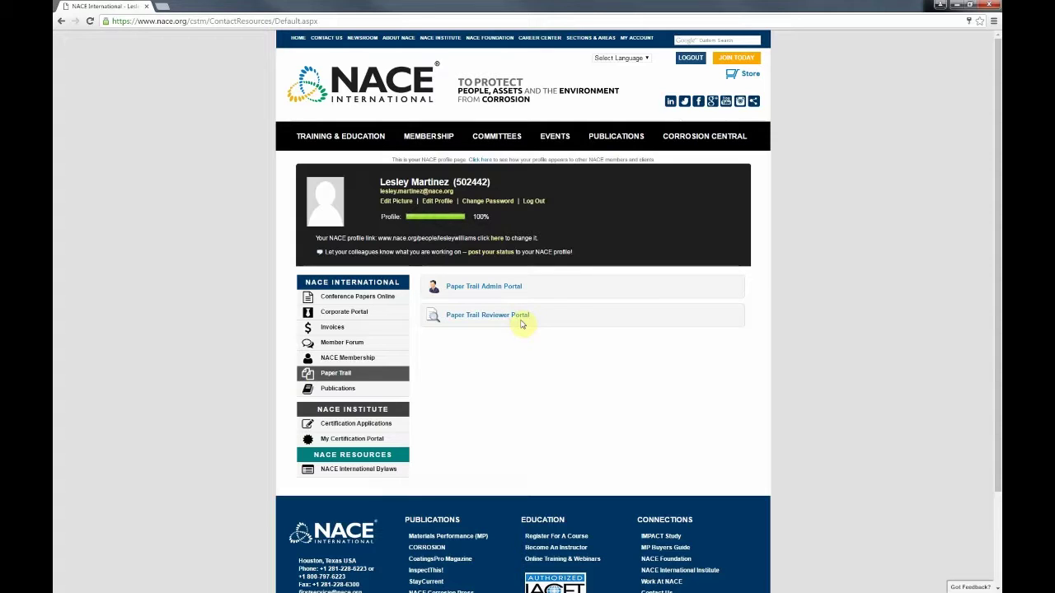
pyautogui.click(505, 319)
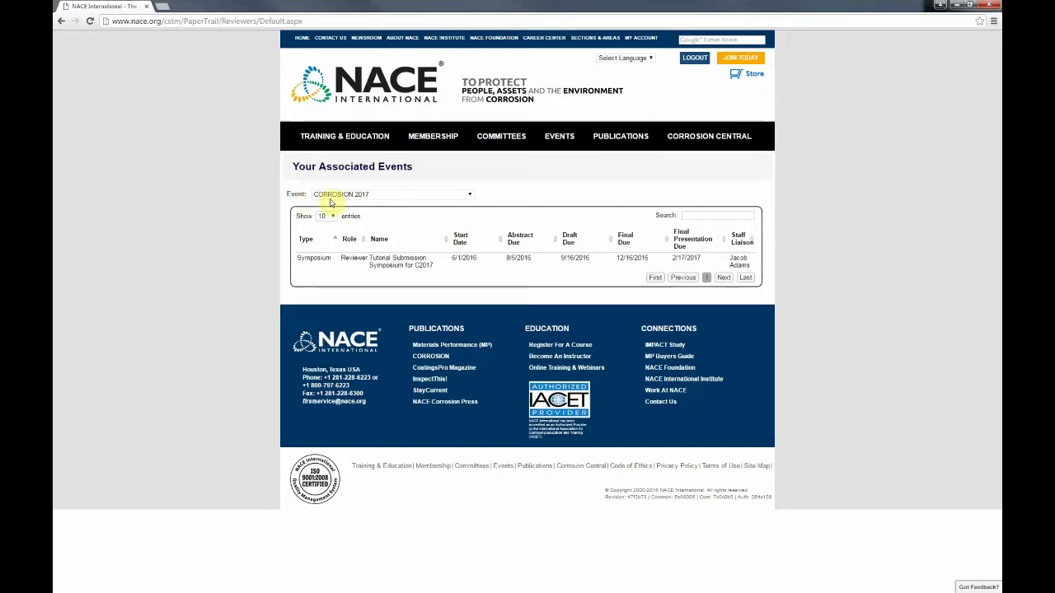
# Step: View the Latincorr 2016 symposia in the Event list, then switch back to CORROSION 2017
pyautogui.click(337, 196)
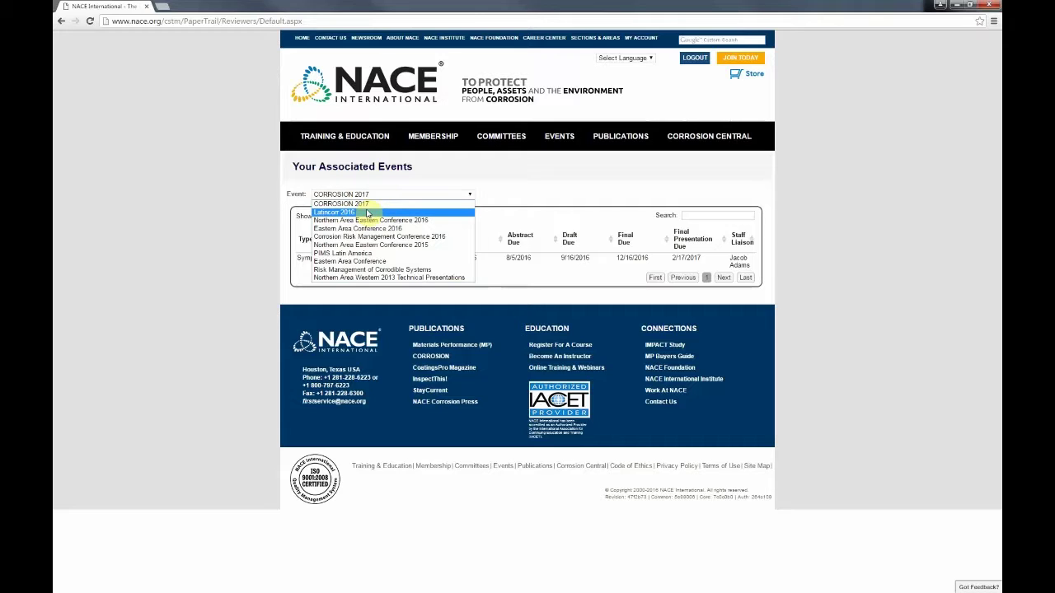
pyautogui.click(366, 213)
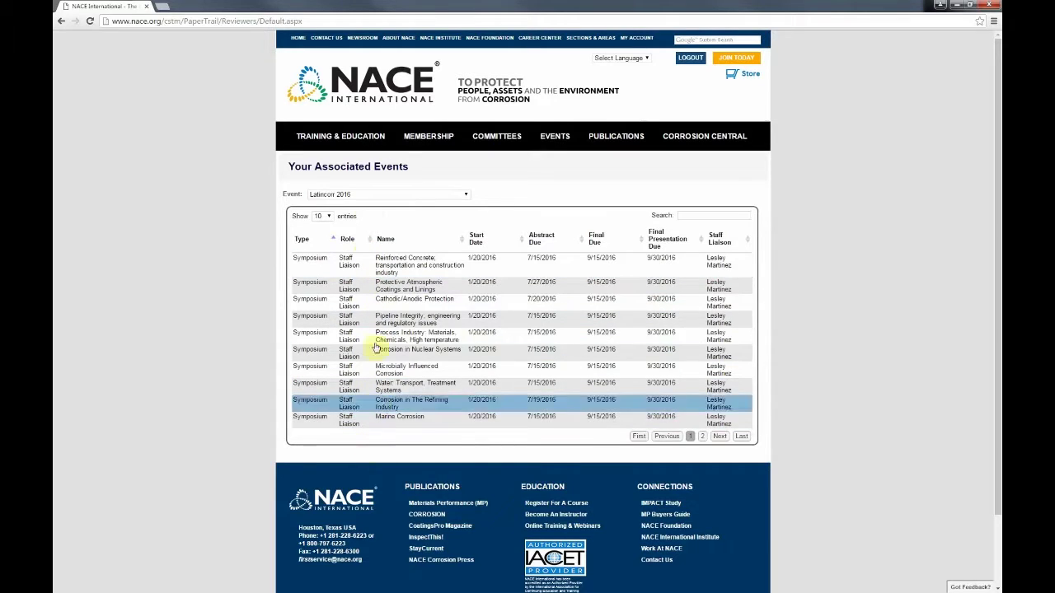
pyautogui.click(333, 196)
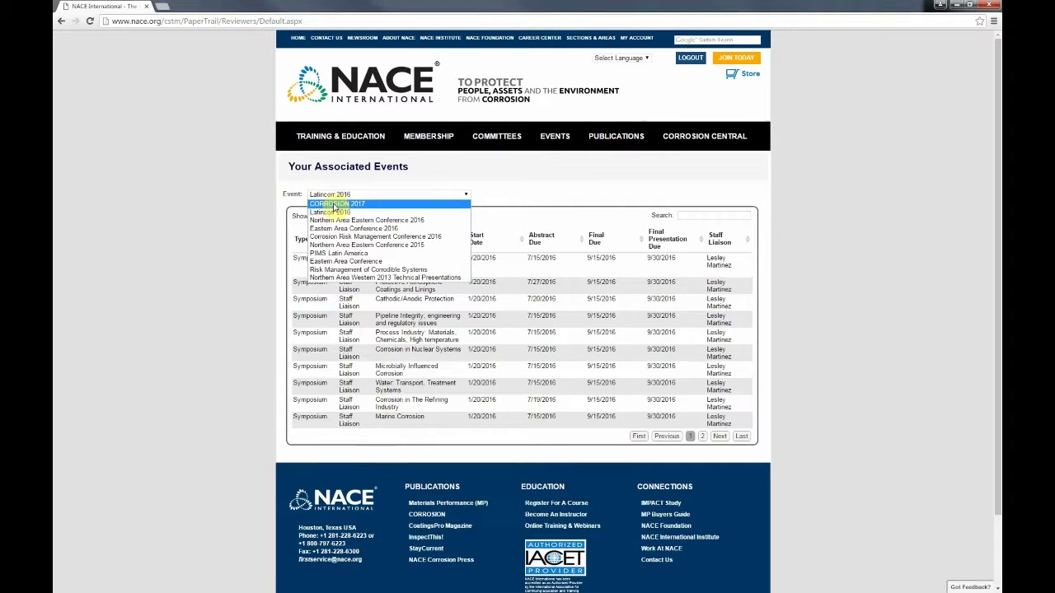
pyautogui.click(334, 204)
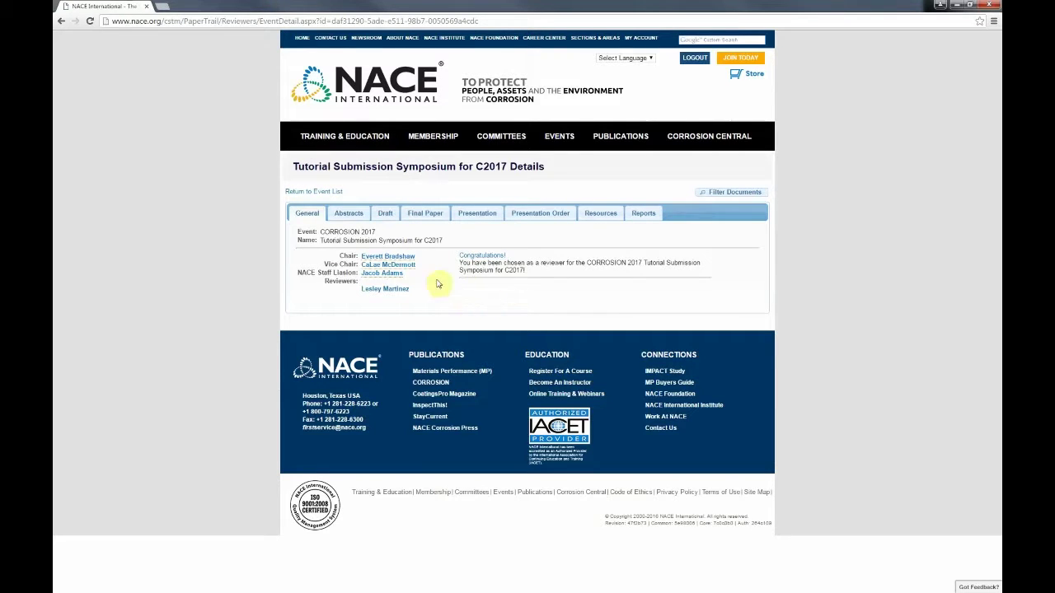
pyautogui.moveTo(375, 234); pyautogui.dragTo(366, 238)
pyautogui.click(363, 240)
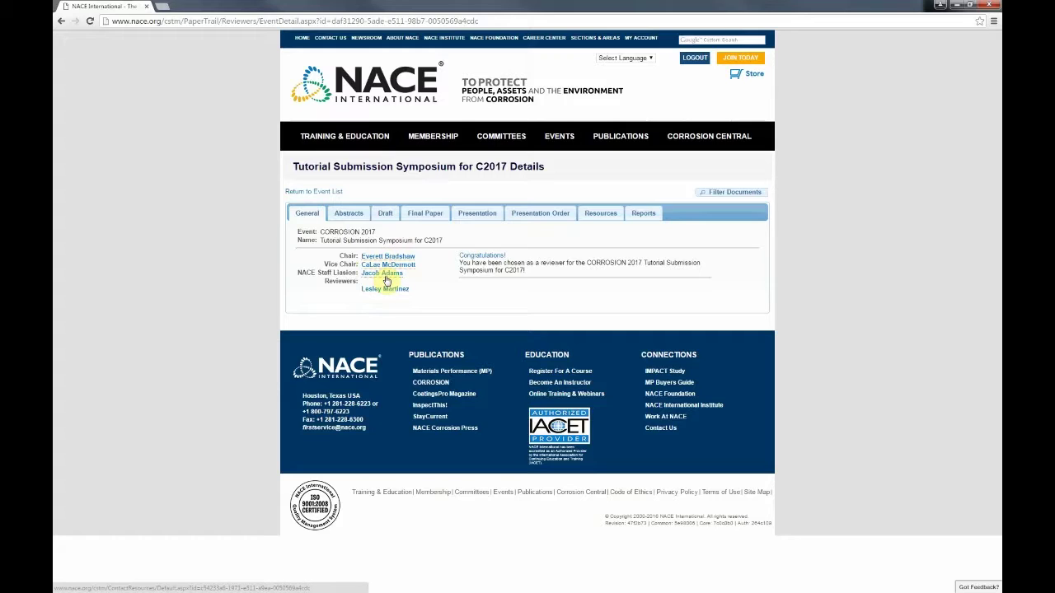
pyautogui.click(391, 278)
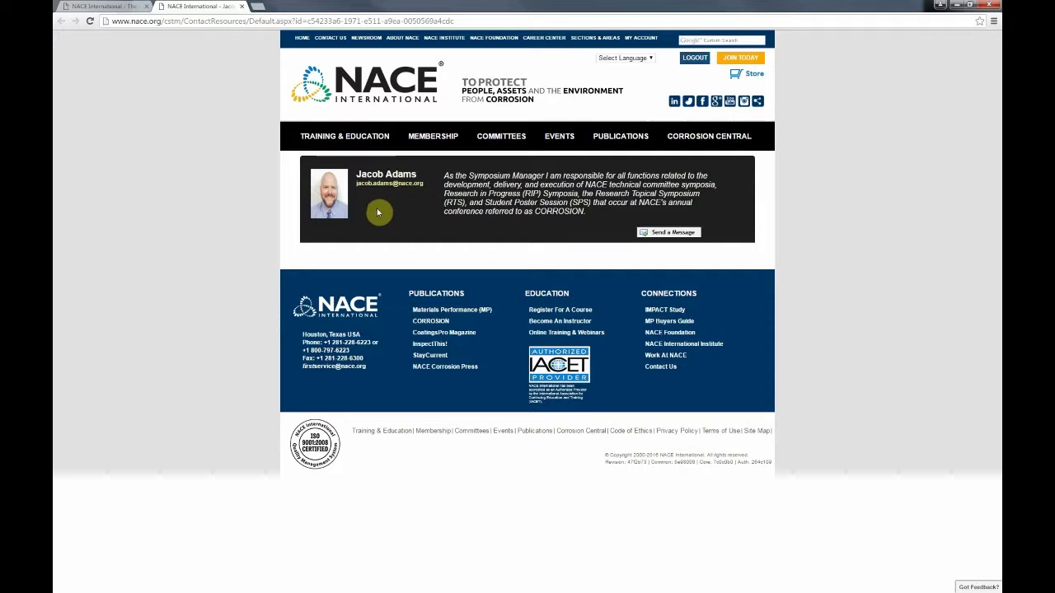
# Step: Read over the liaison's bio, then close the profile tab to return to the symposium details
pyautogui.moveTo(345, 136)
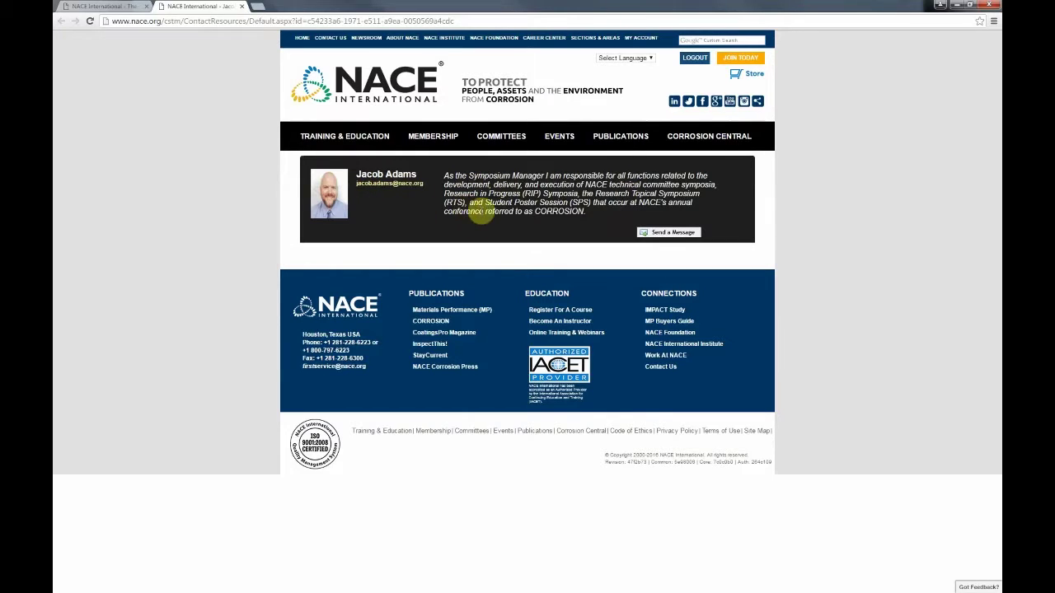
pyautogui.moveTo(493, 184); pyautogui.dragTo(460, 174)
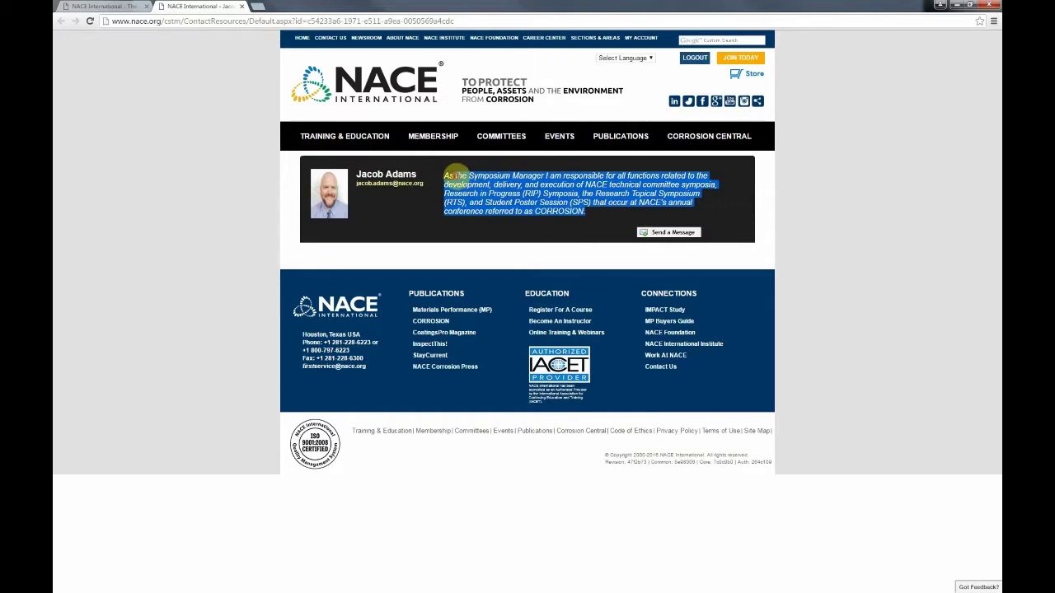
pyautogui.click(477, 178)
pyautogui.moveTo(584, 213); pyautogui.dragTo(485, 176)
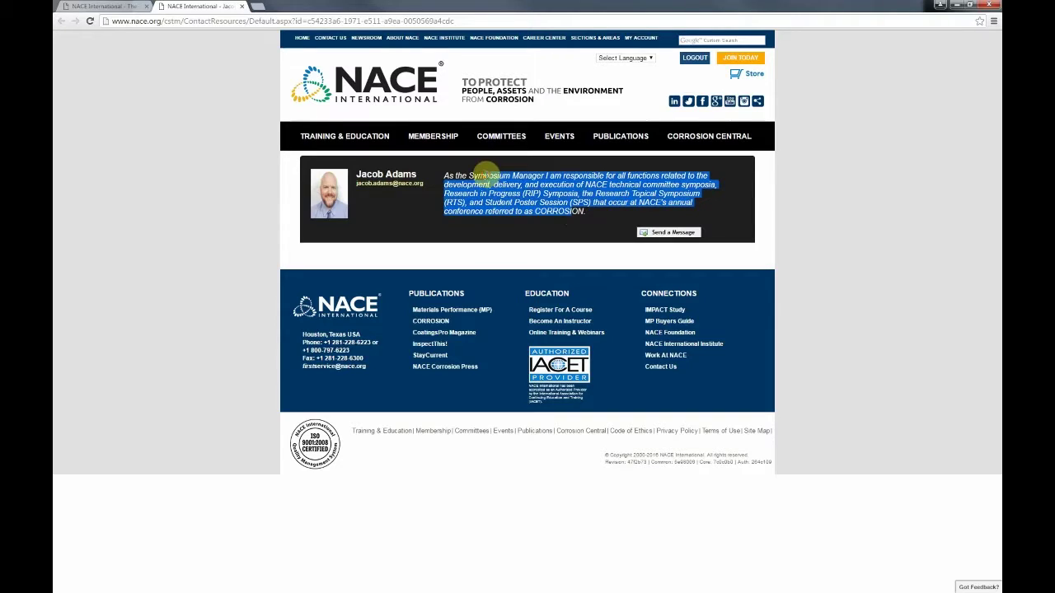
pyautogui.click(584, 218)
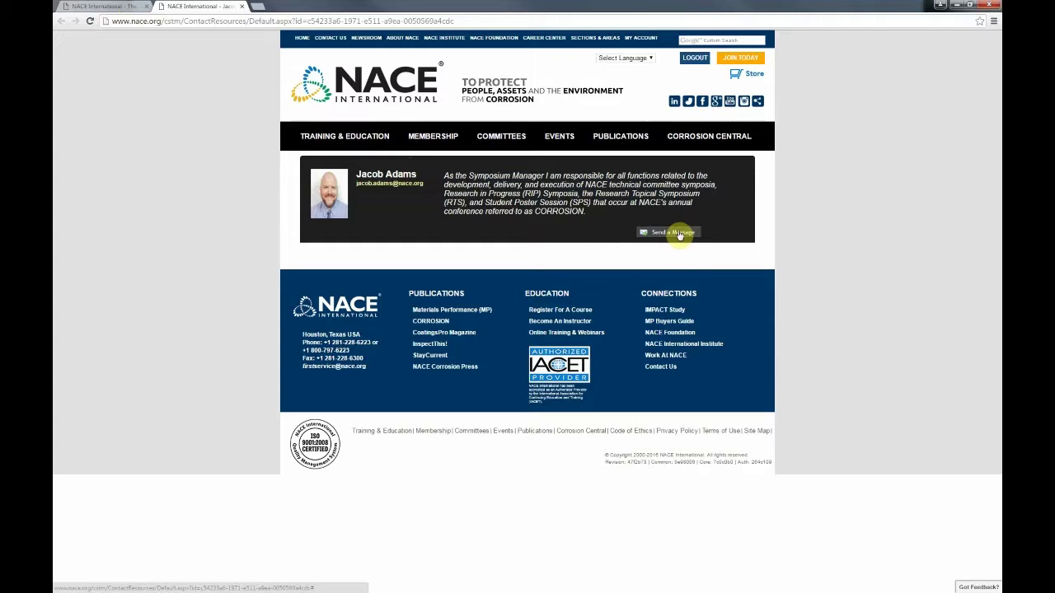
pyautogui.click(242, 10)
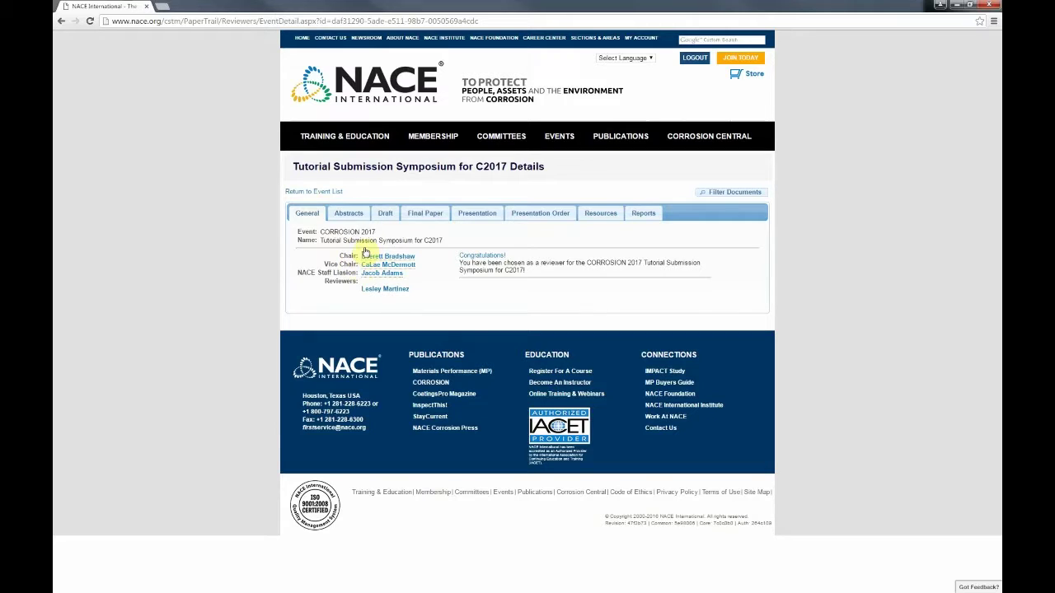
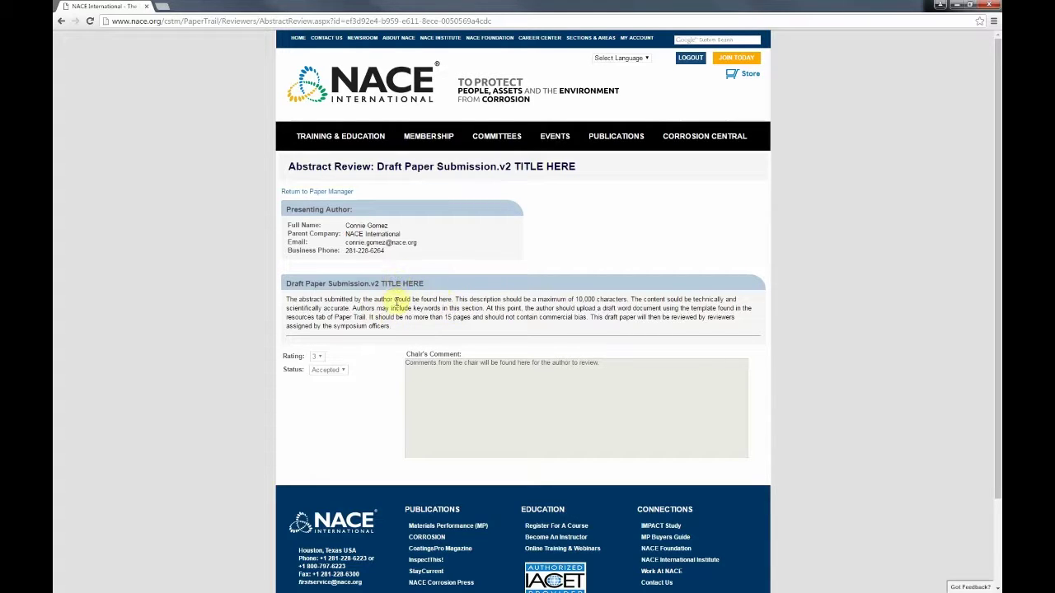
pyautogui.moveTo(418, 283); pyautogui.dragTo(278, 284)
pyautogui.click(308, 286)
pyautogui.moveTo(387, 326); pyautogui.dragTo(340, 299)
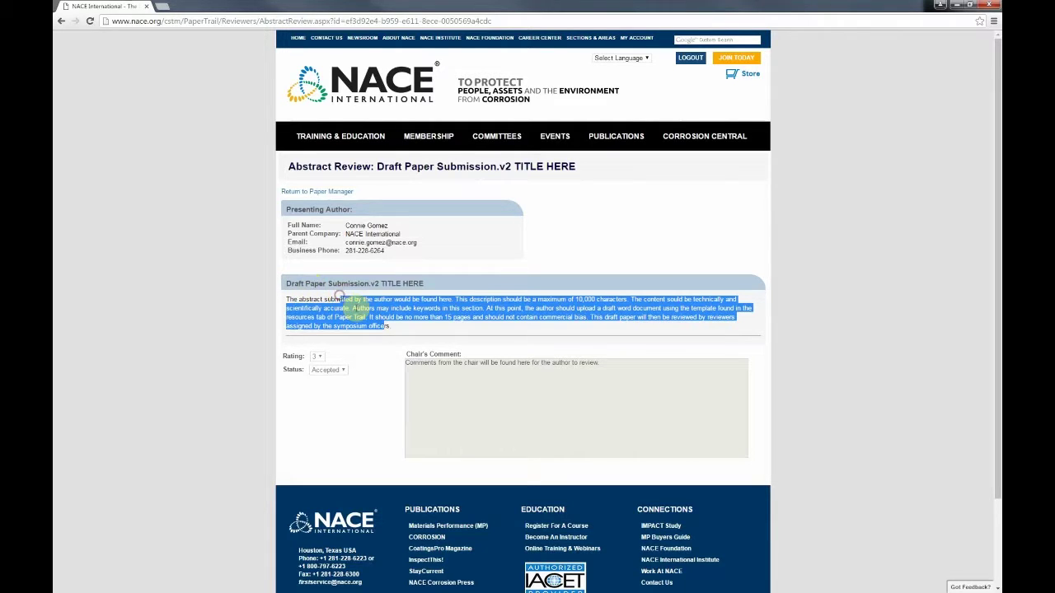
pyautogui.click(394, 320)
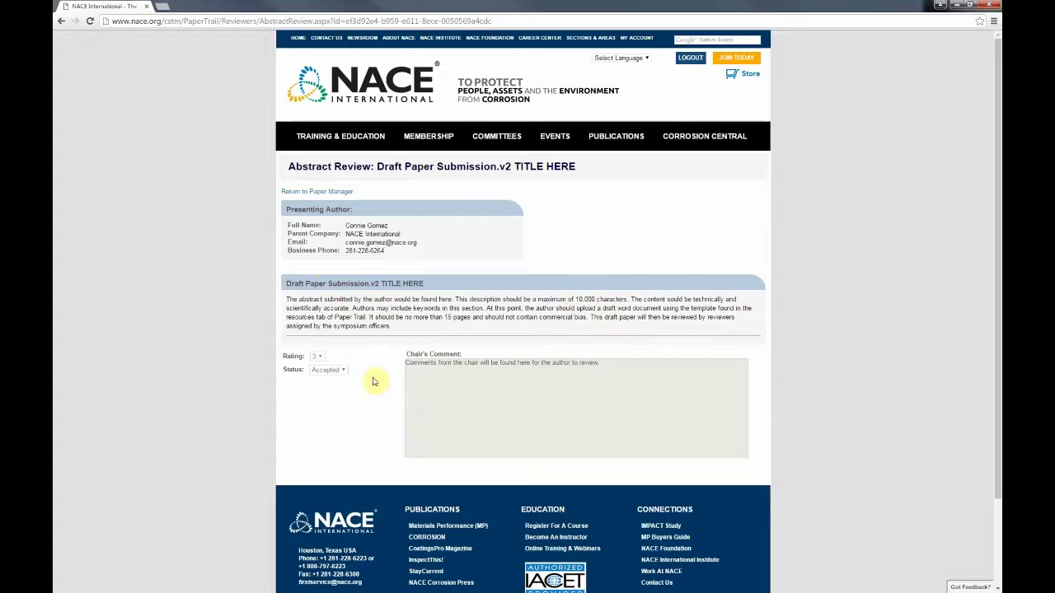
pyautogui.click(466, 371)
pyautogui.moveTo(564, 362); pyautogui.dragTo(376, 346)
pyautogui.click(615, 379)
pyautogui.moveTo(597, 361); pyautogui.dragTo(292, 344)
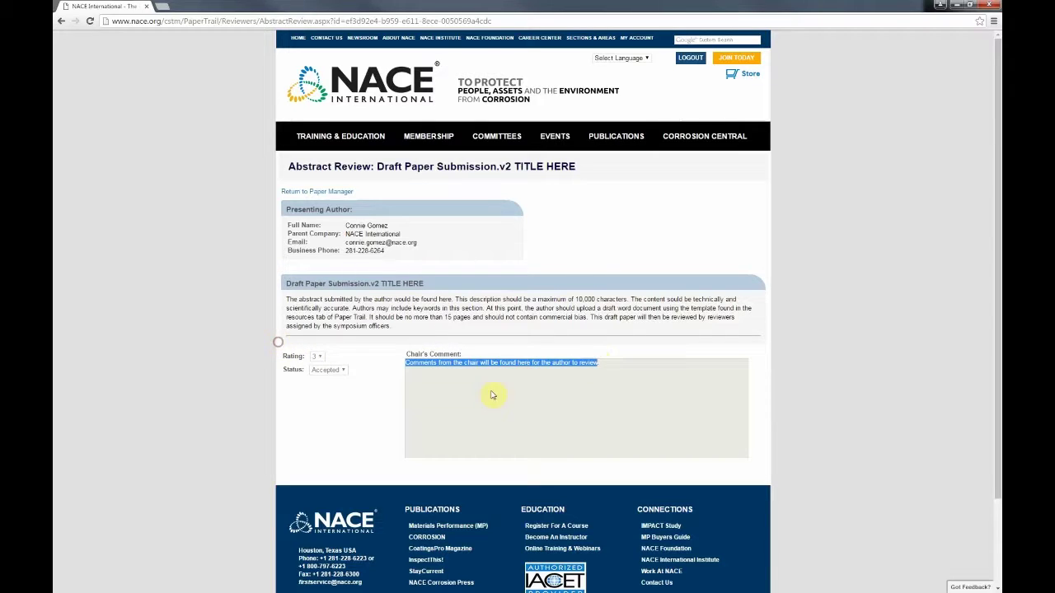
pyautogui.click(516, 381)
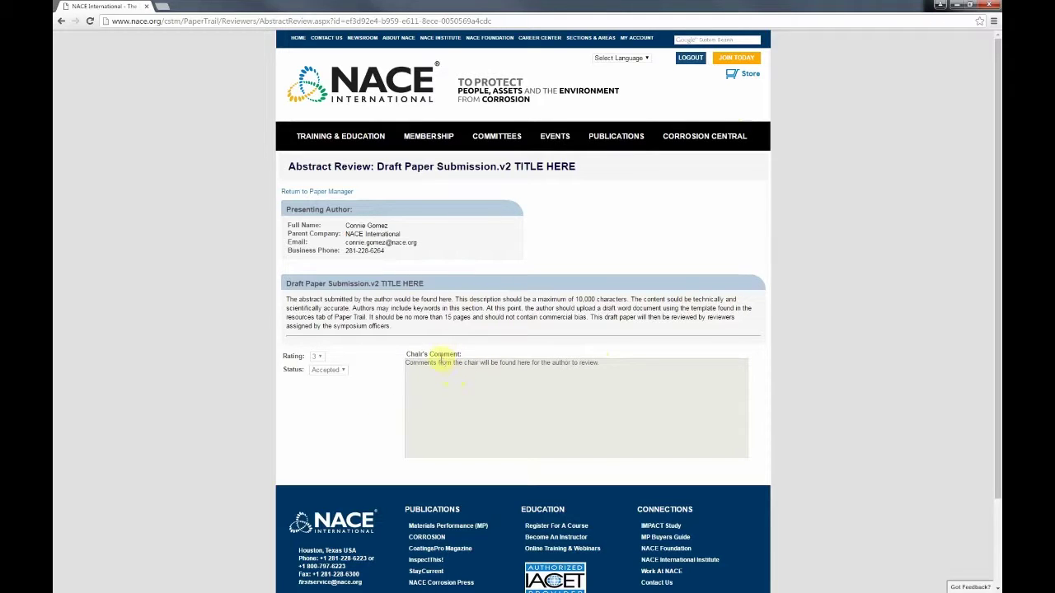
# Step: Go back to the paper manager and show the C2017 symposium's four draft submissions, glancing at Final Paper
pyautogui.click(307, 192)
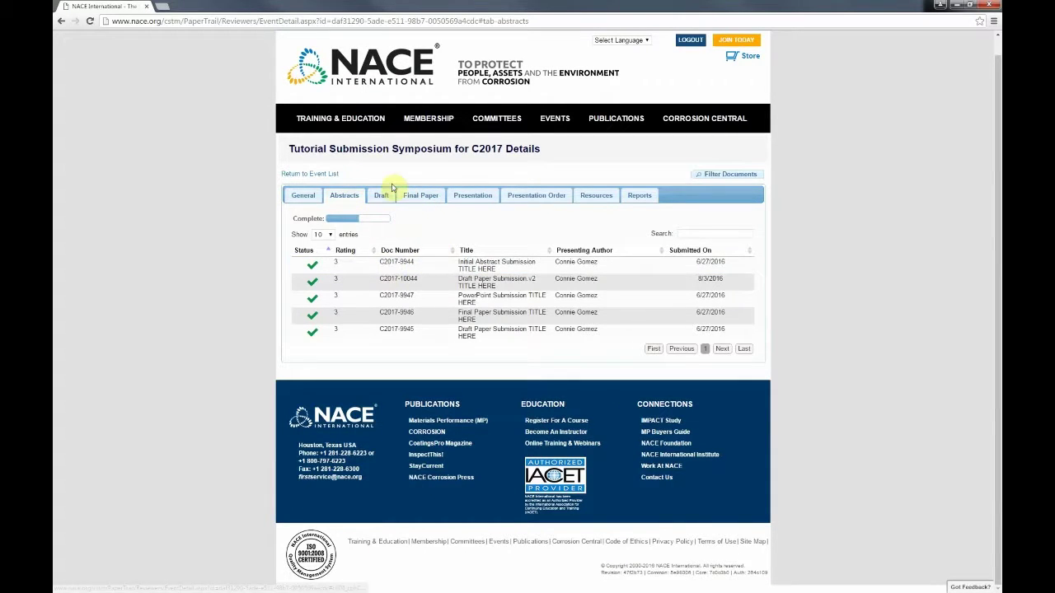
pyautogui.click(394, 196)
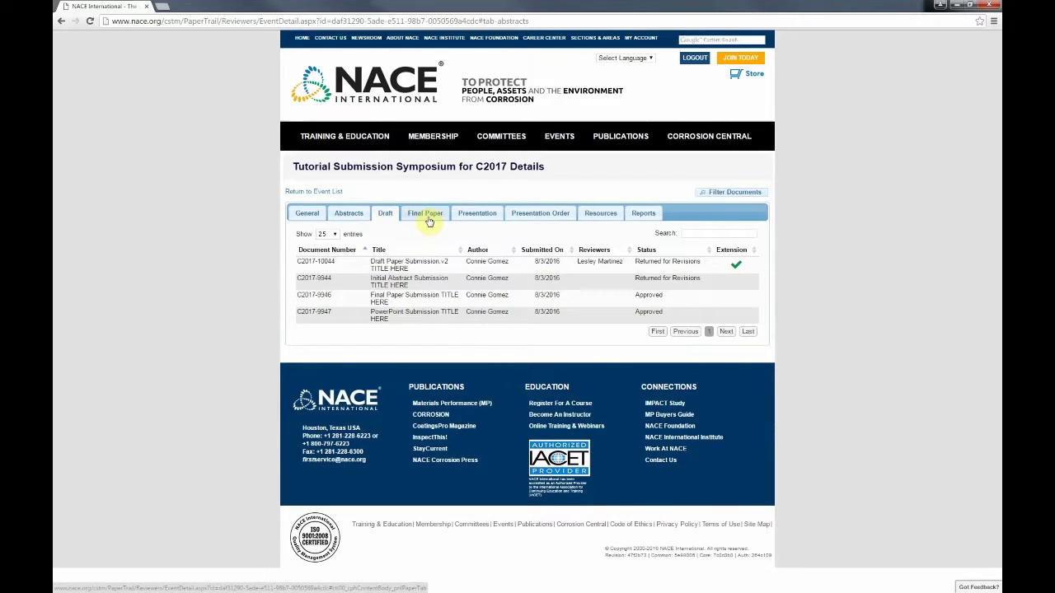
pyautogui.click(426, 215)
pyautogui.click(384, 213)
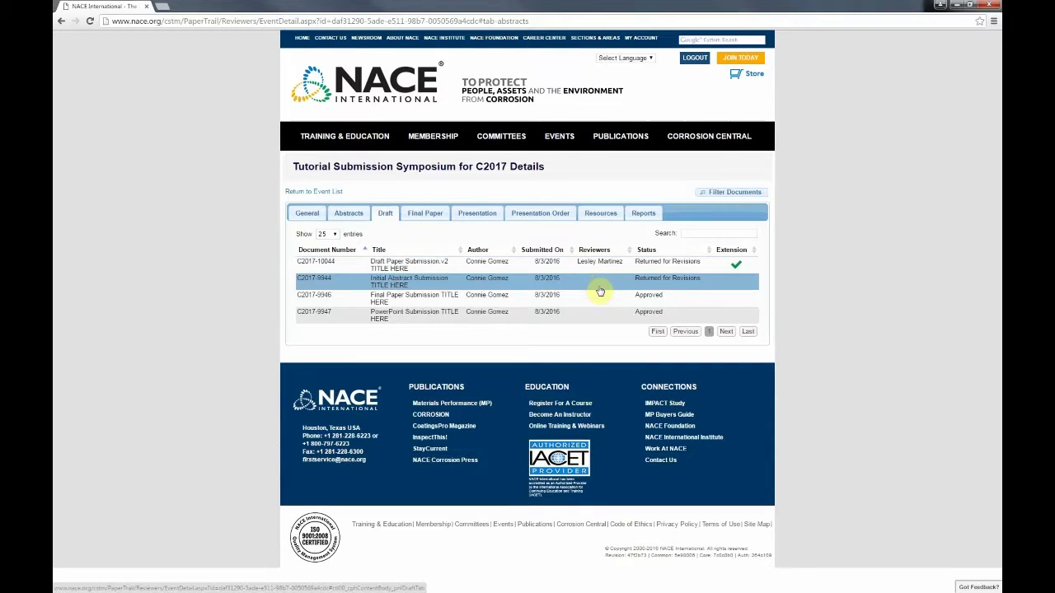
# Step: Open draft C2017-10044's review, read the first version's file and reviewer comments, then switch to version 2
pyautogui.click(466, 268)
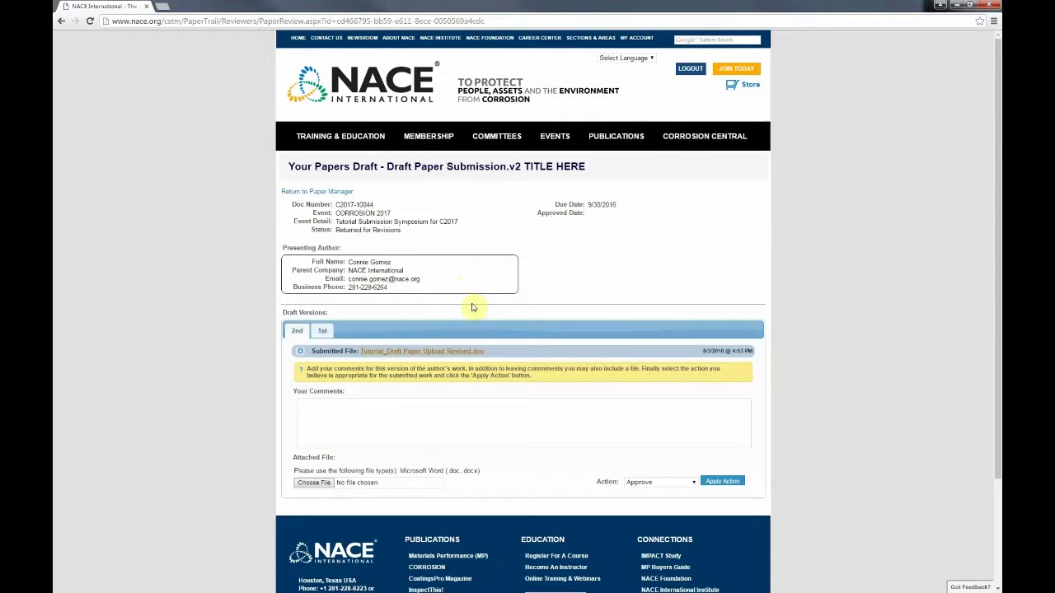
pyautogui.click(321, 331)
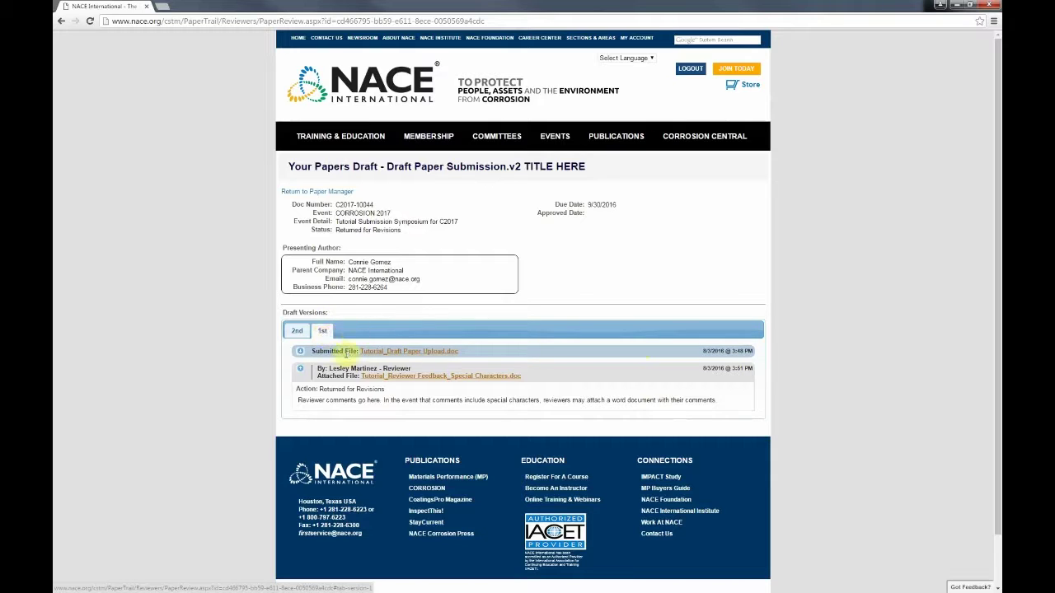
pyautogui.moveTo(337, 370); pyautogui.dragTo(343, 351)
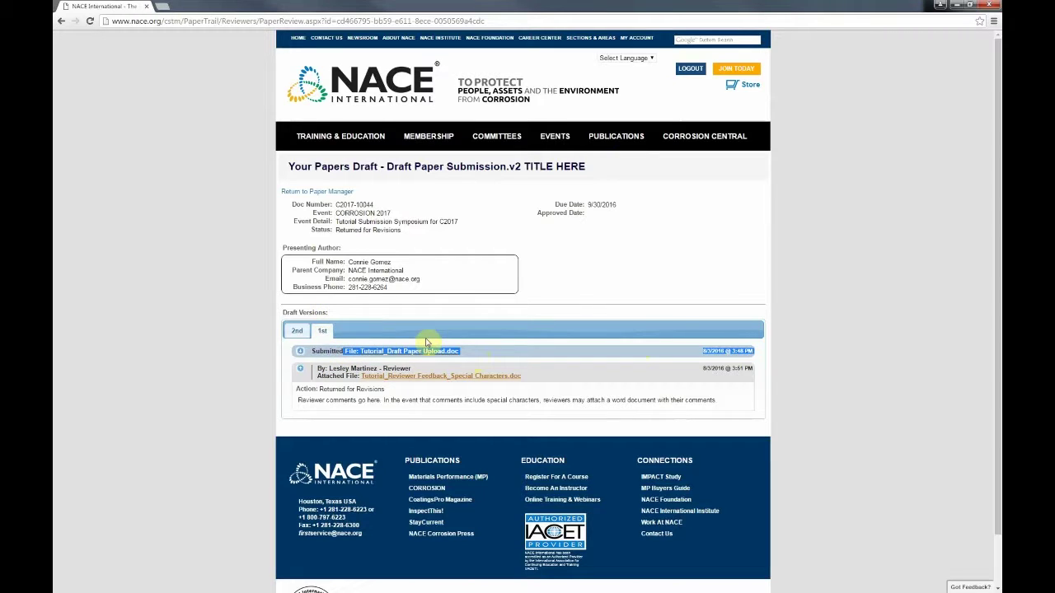
pyautogui.click(496, 358)
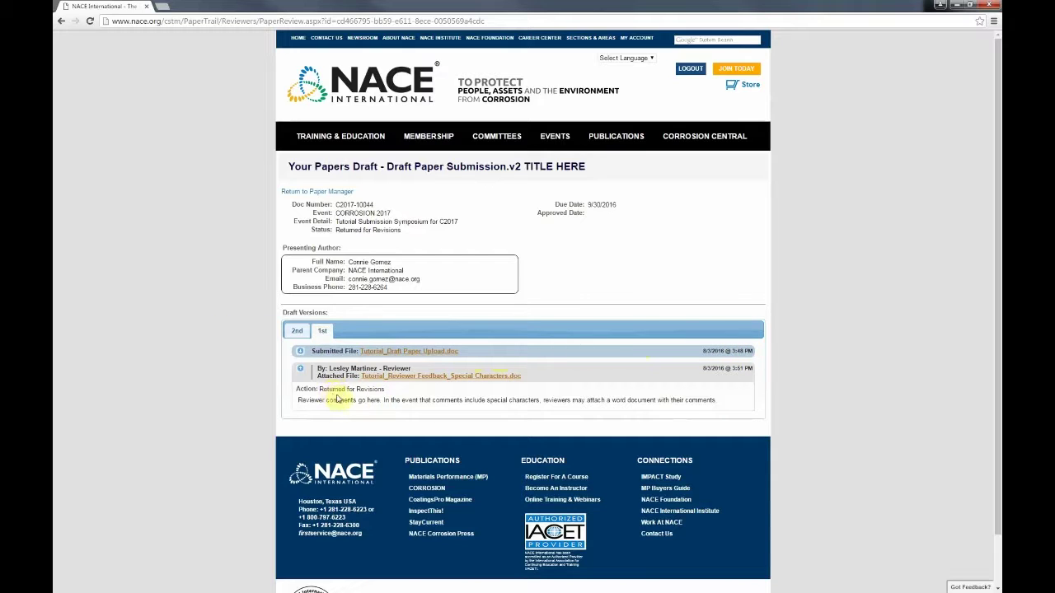
pyautogui.moveTo(334, 400); pyautogui.dragTo(452, 407)
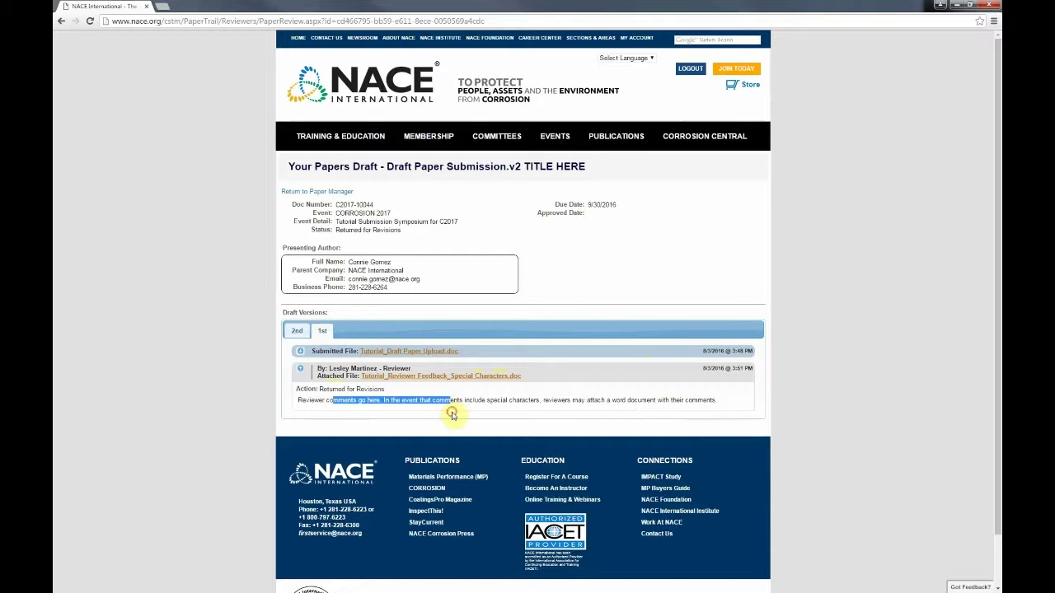
pyautogui.click(500, 401)
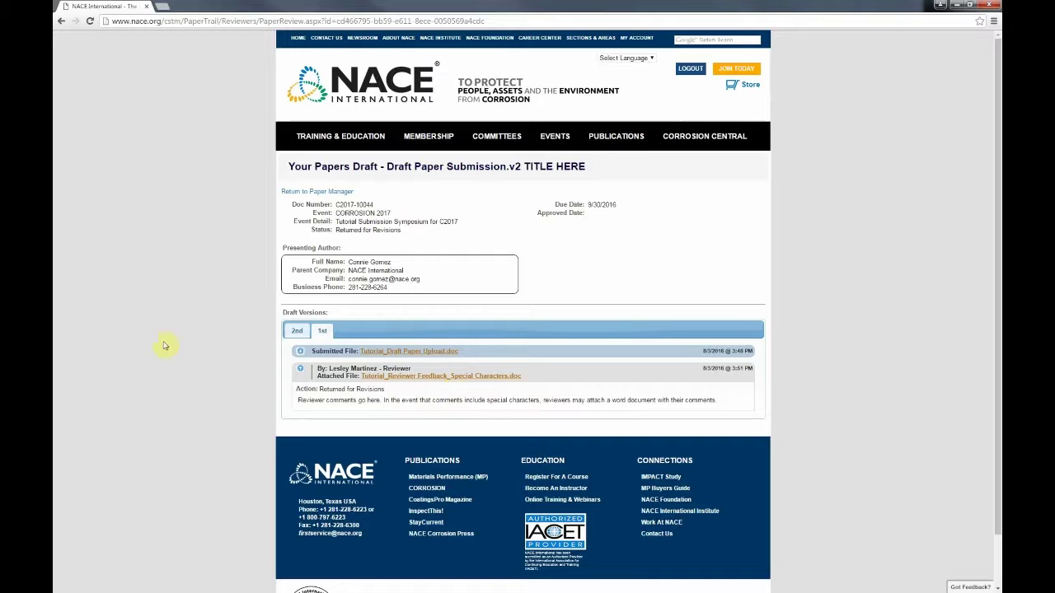
pyautogui.click(297, 335)
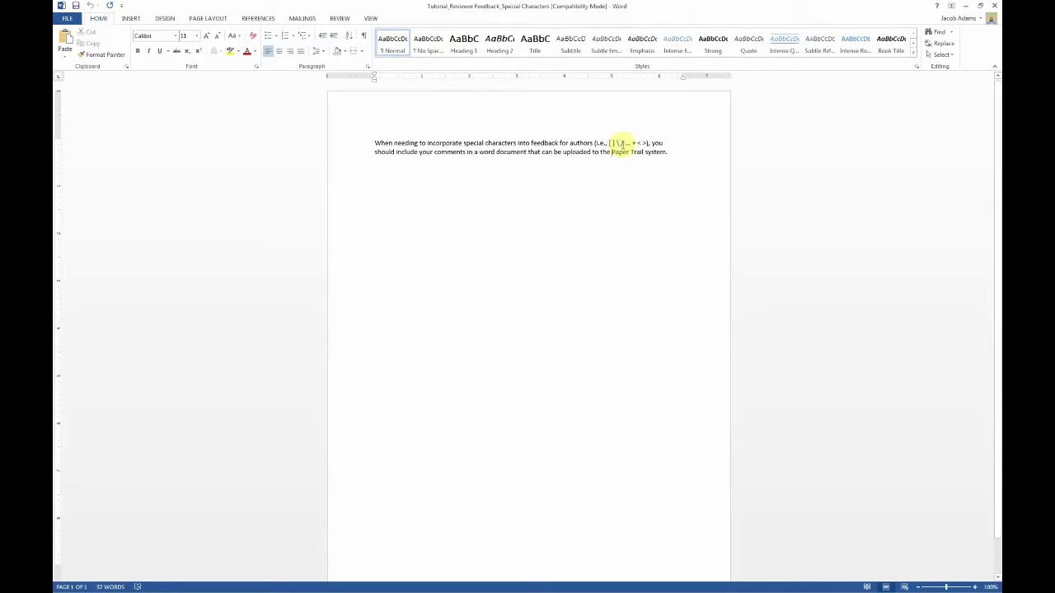
# Step: Look over the example special characters in Word, then open the review form's Attached File picker
pyautogui.moveTo(642, 143); pyautogui.dragTo(603, 140)
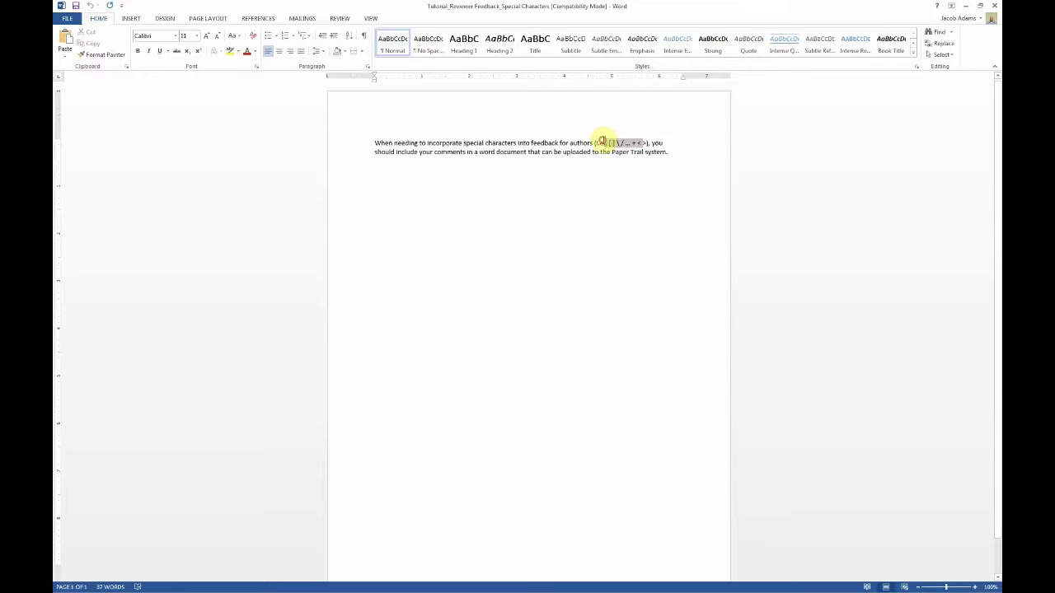
pyautogui.click(607, 141)
pyautogui.click(552, 214)
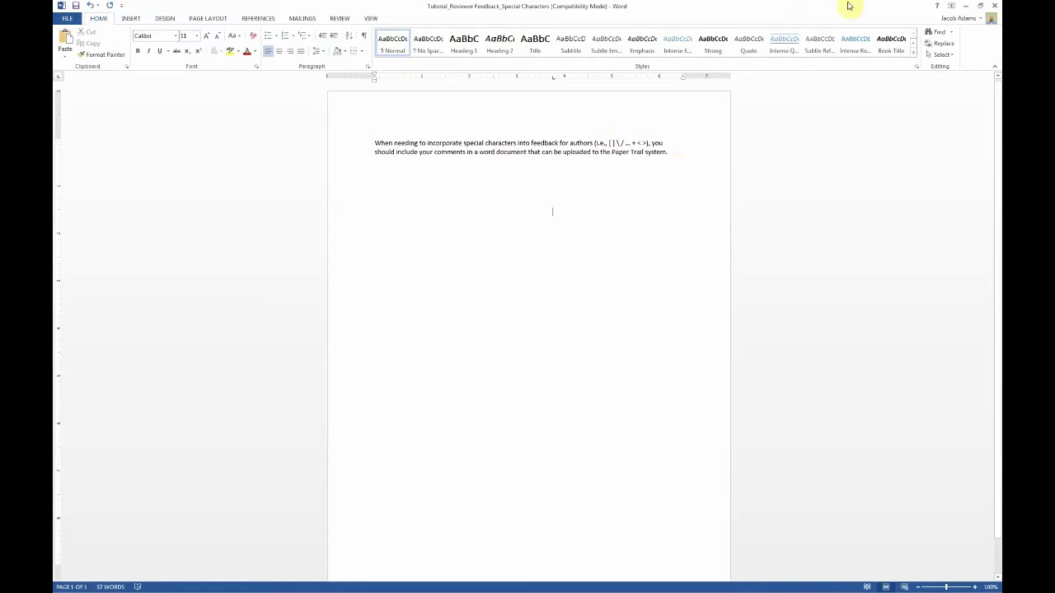
pyautogui.click(994, 7)
pyautogui.click(329, 482)
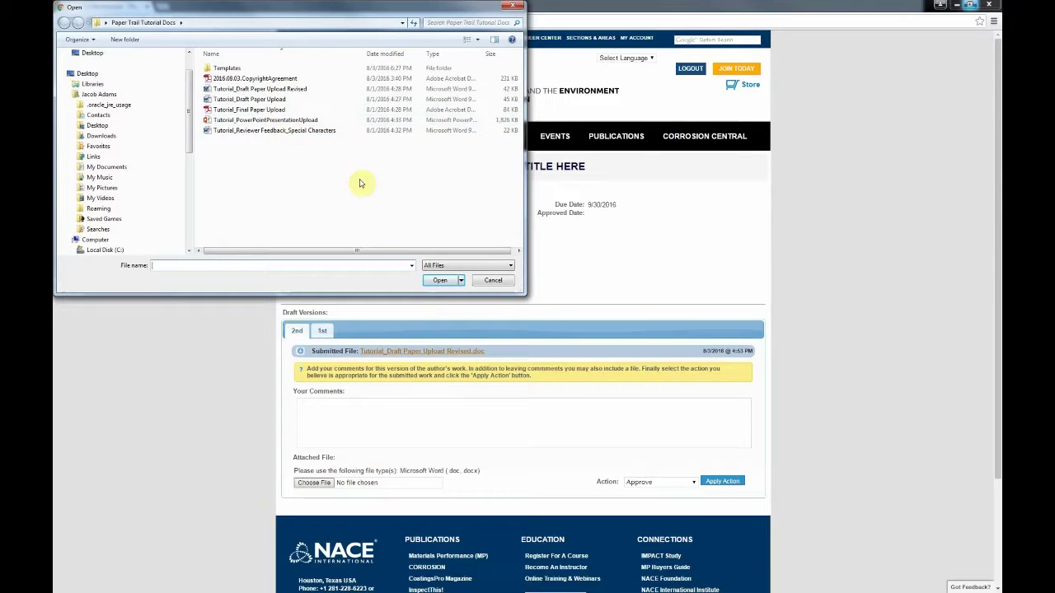
# Step: Attach Tutorial_Reviewer Feedback_Special Characters to the version 2 review and keep Approve as the action
pyautogui.doubleClick(317, 132)
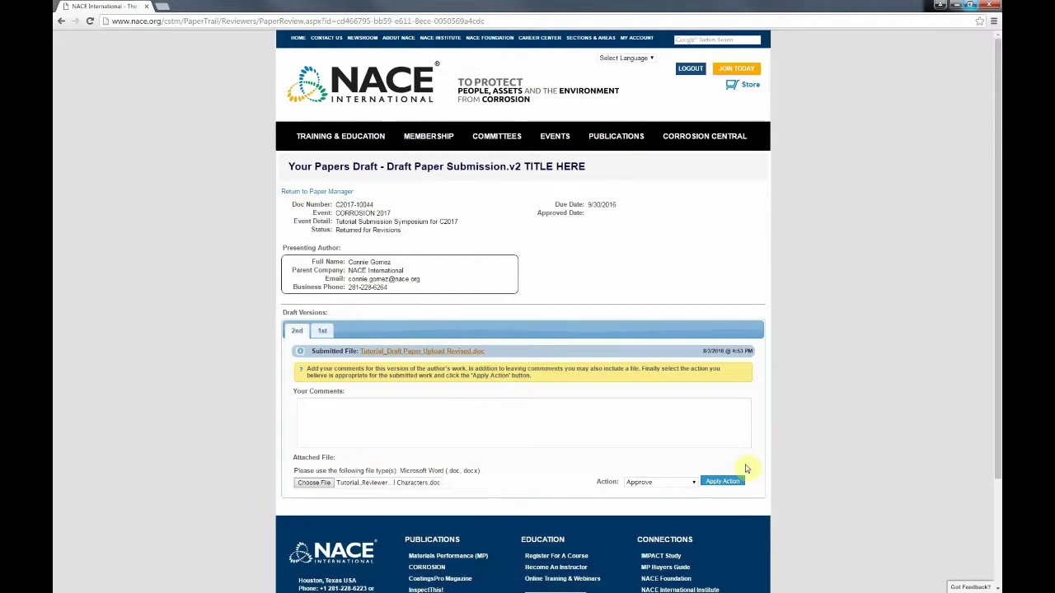
pyautogui.click(693, 483)
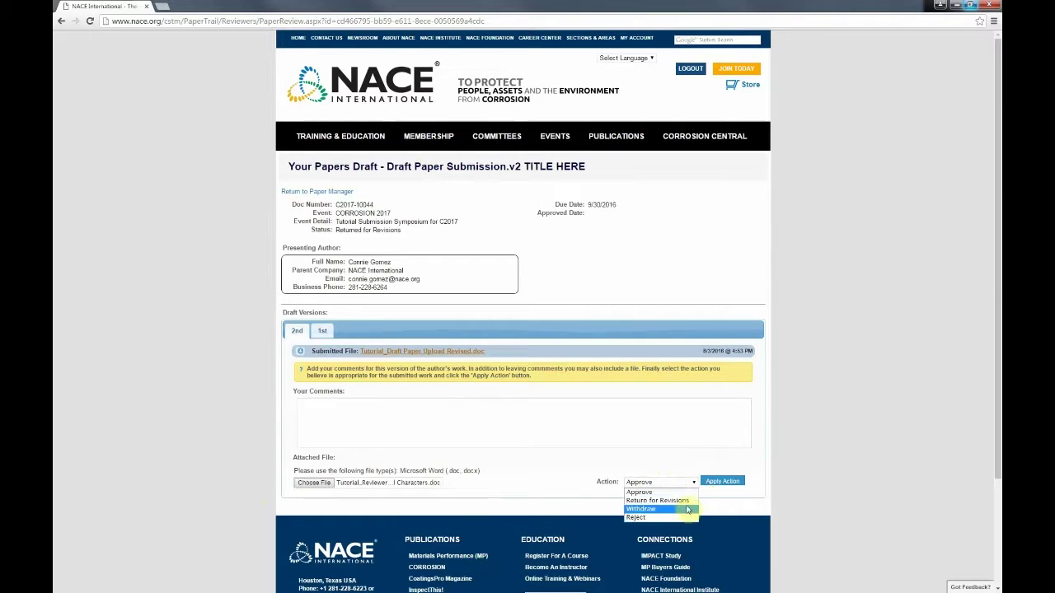
pyautogui.click(714, 494)
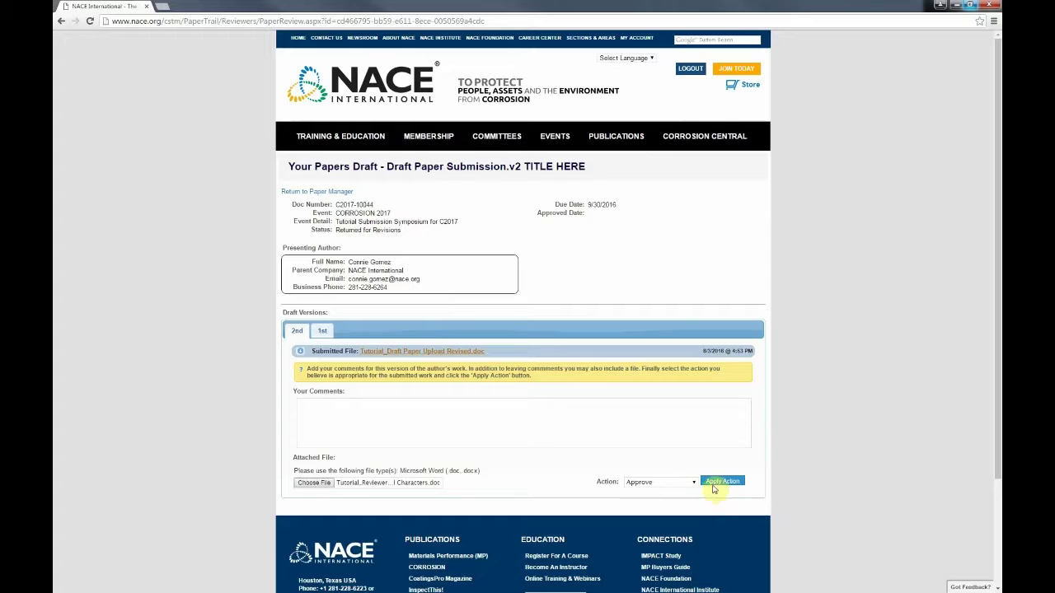
# Step: Return to the C2017 symposium details page, briefly revisiting the draft review page on the way
pyautogui.click(304, 192)
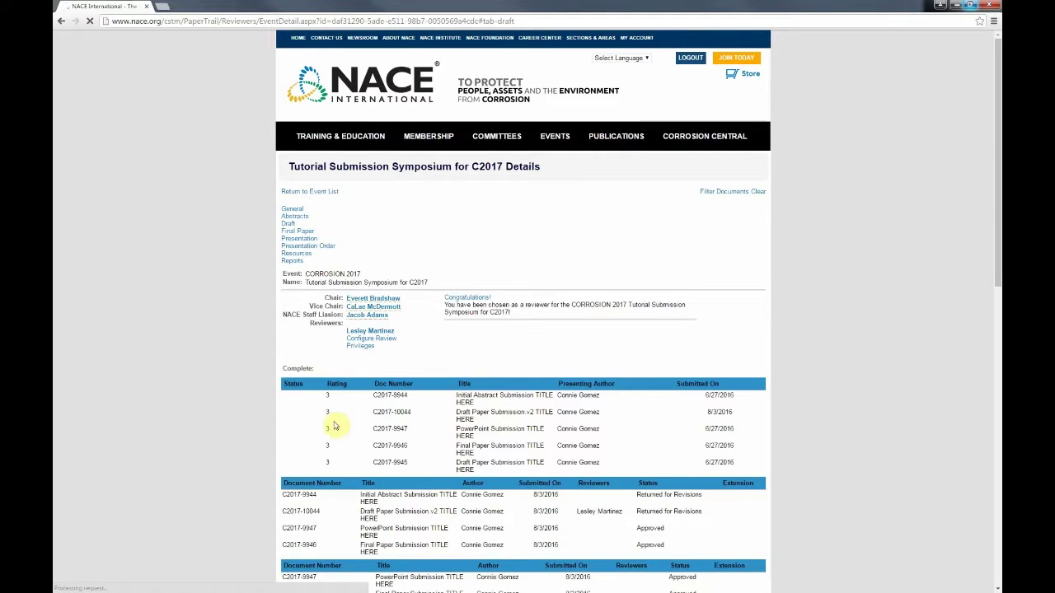
pyautogui.click(61, 21)
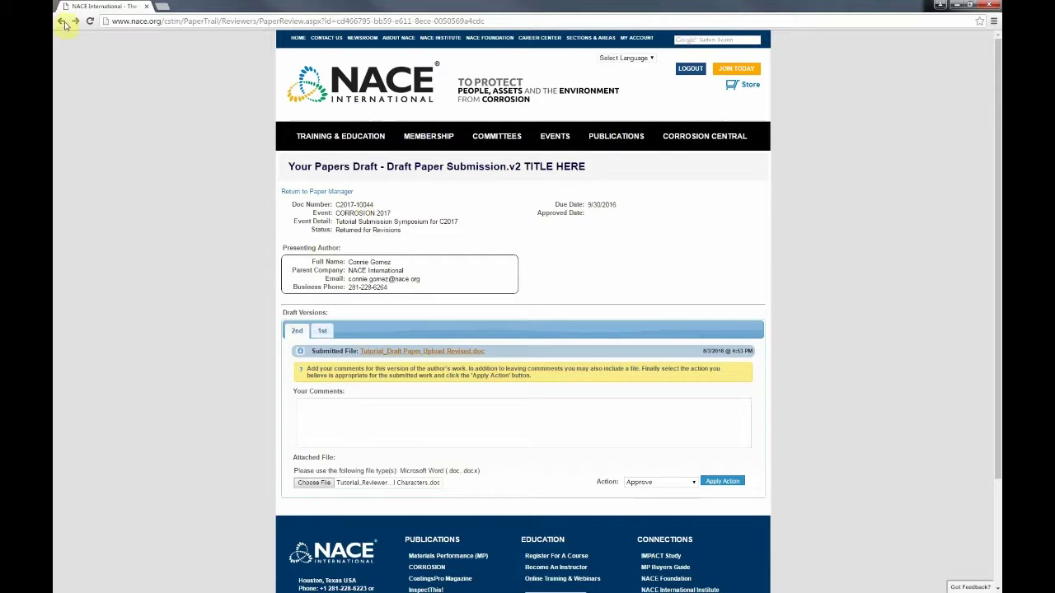
pyautogui.click(332, 195)
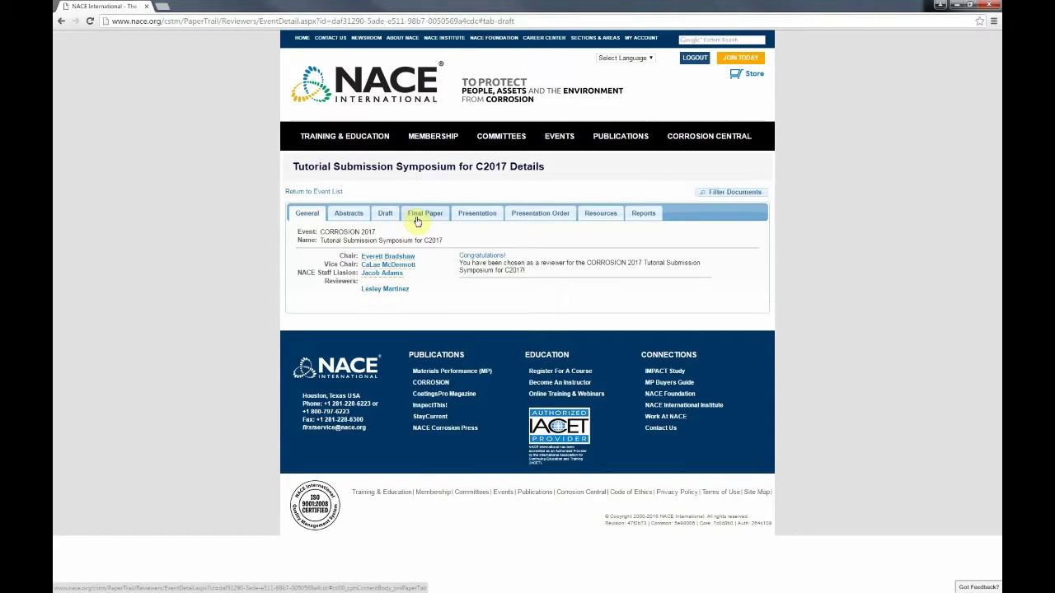
# Step: Go through the associated events to the C2017 symposium and open final paper C2017-9946 for review
pyautogui.click(416, 219)
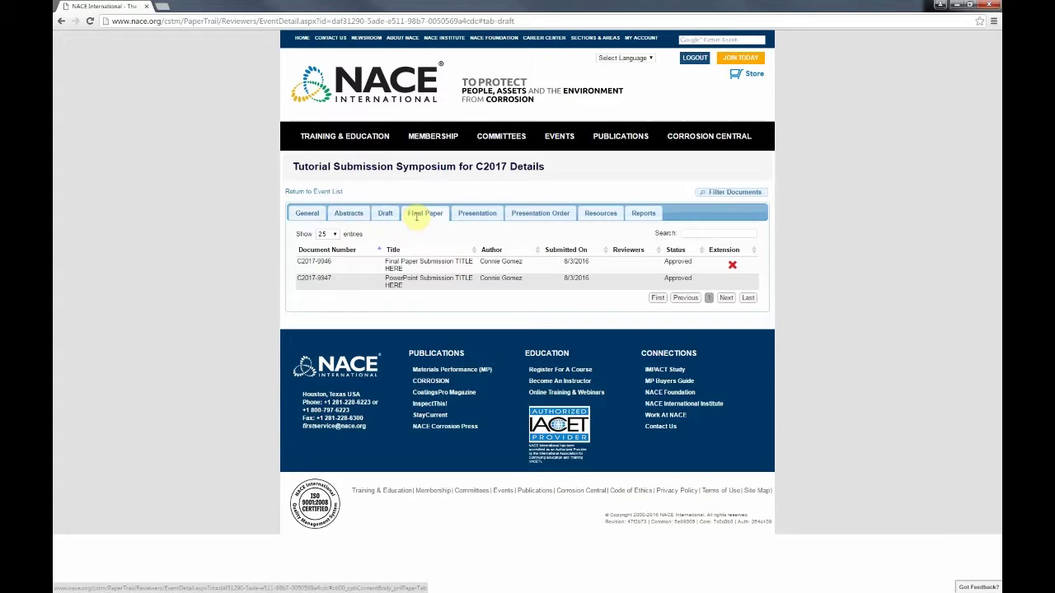
pyautogui.click(393, 215)
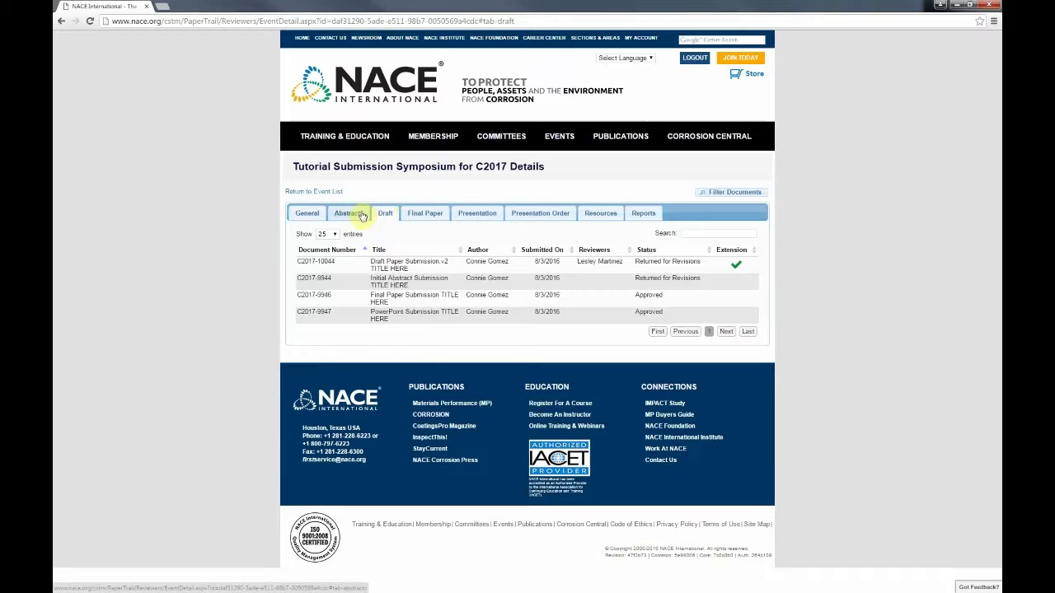
pyautogui.click(318, 193)
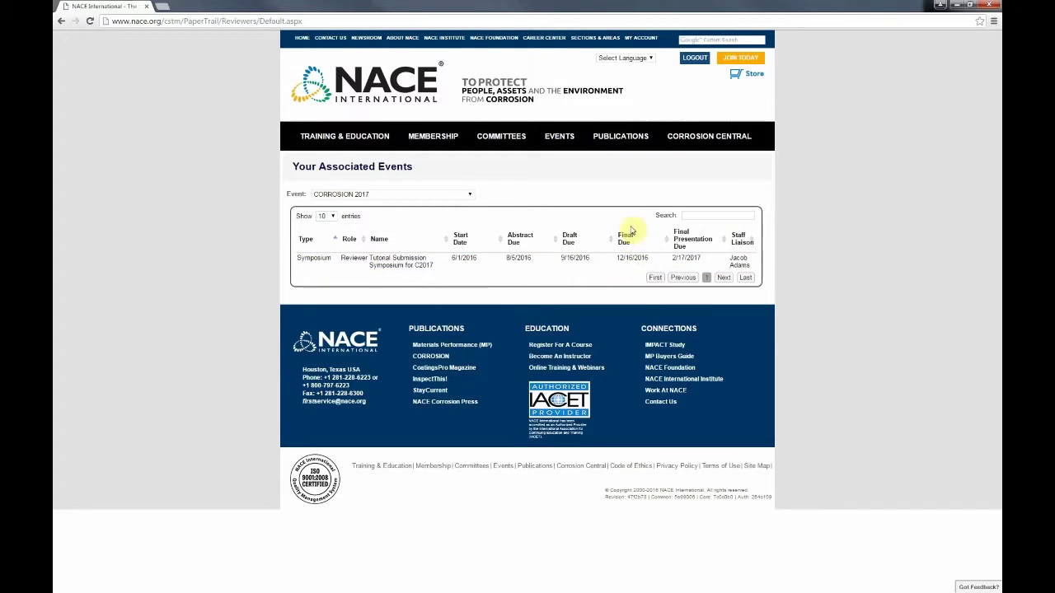
pyautogui.click(622, 261)
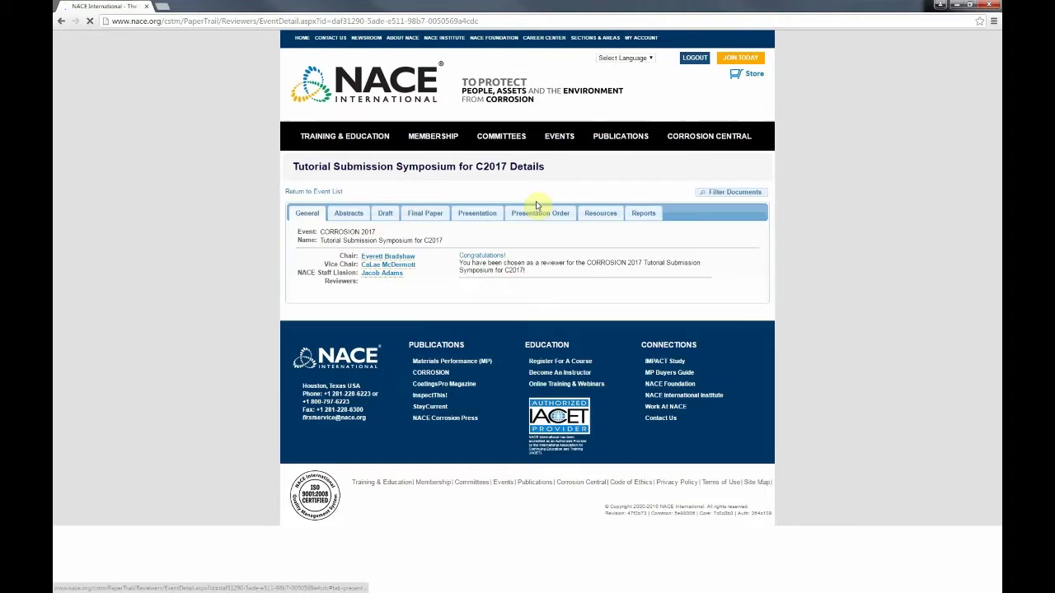
pyautogui.click(426, 214)
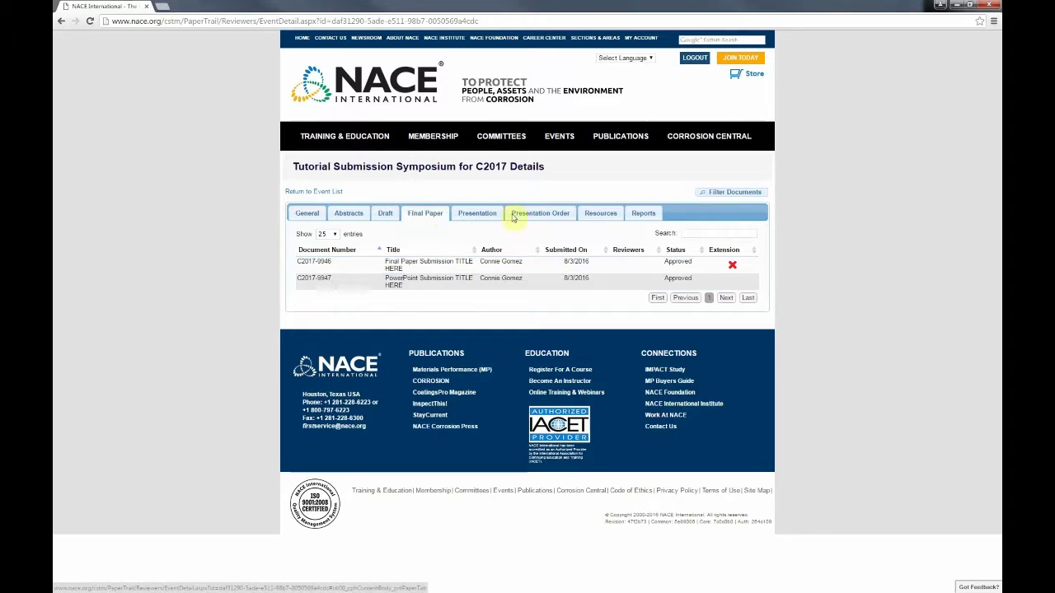
pyautogui.click(428, 269)
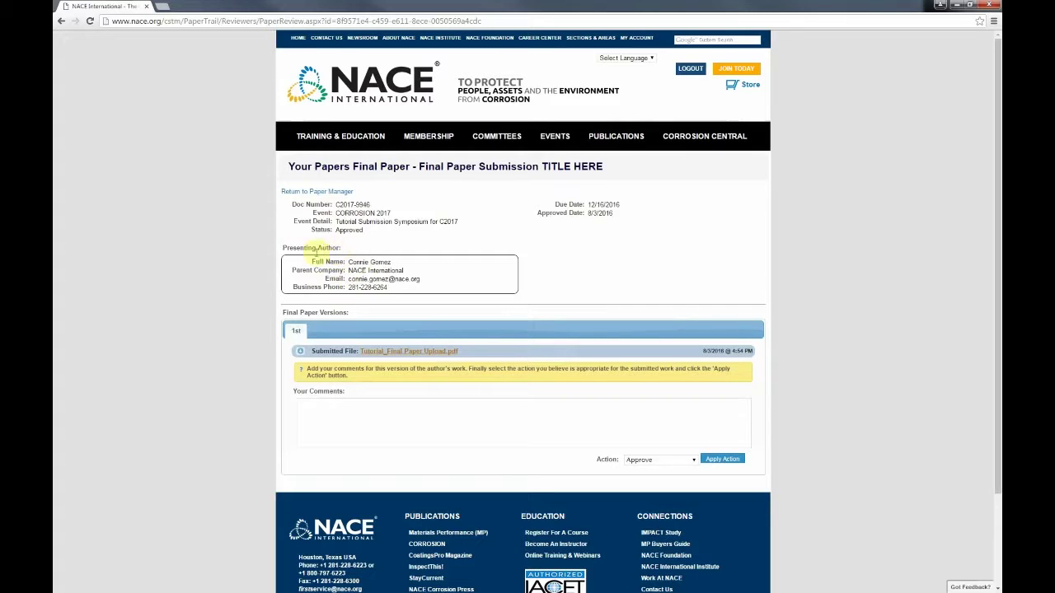
# Step: Inspect the final paper's comment box, uploaded PDF and Action choices, leaving Approve unchanged
pyautogui.click(361, 417)
pyautogui.click(454, 356)
pyautogui.click(693, 460)
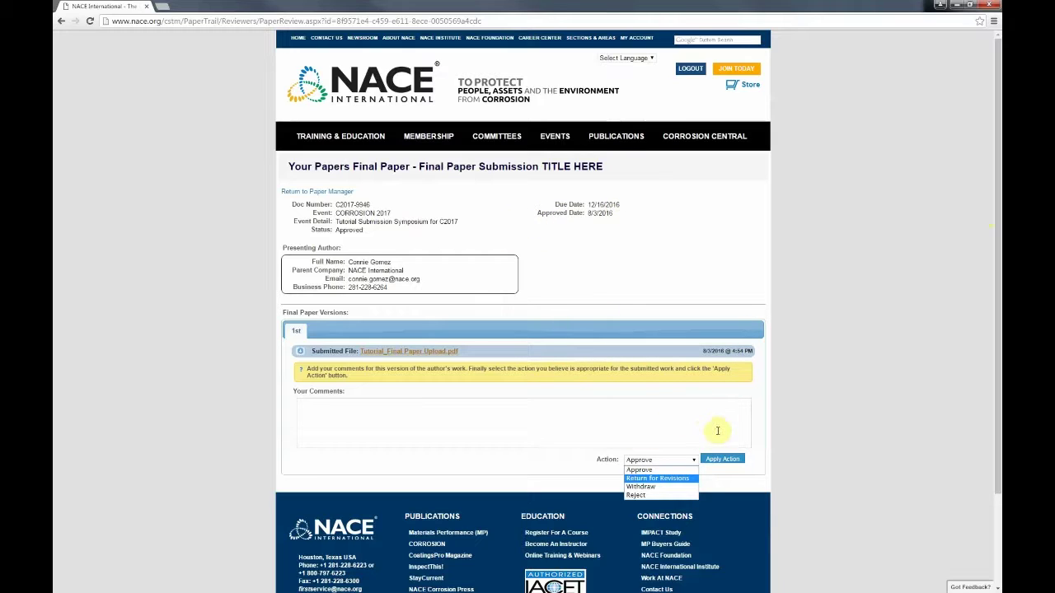
pyautogui.click(832, 413)
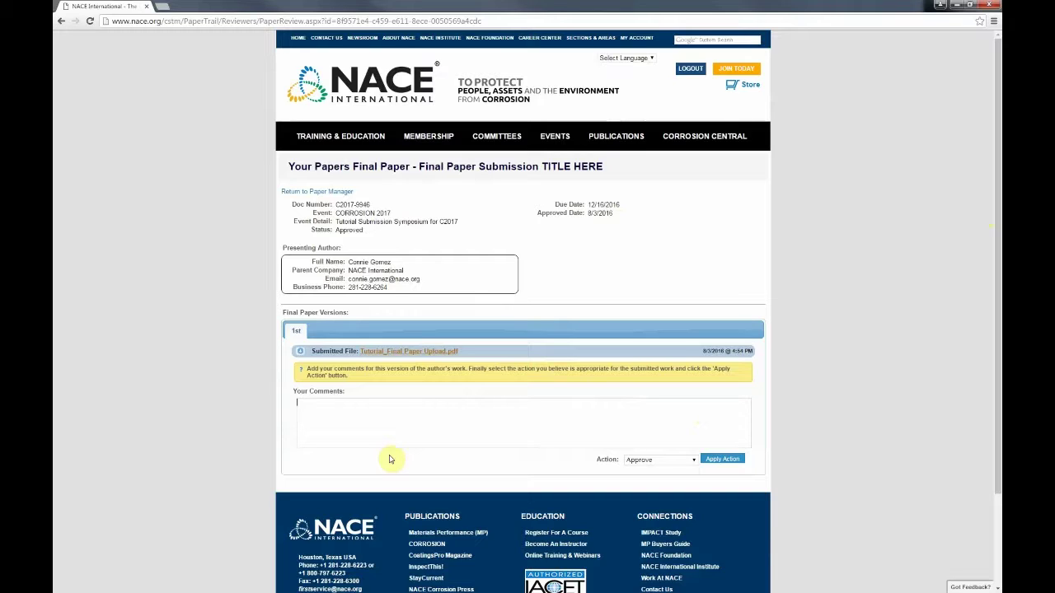
# Step: Return to the paper manager, list the draft documents and select the Draft Paper Submission.v2 row
pyautogui.click(296, 192)
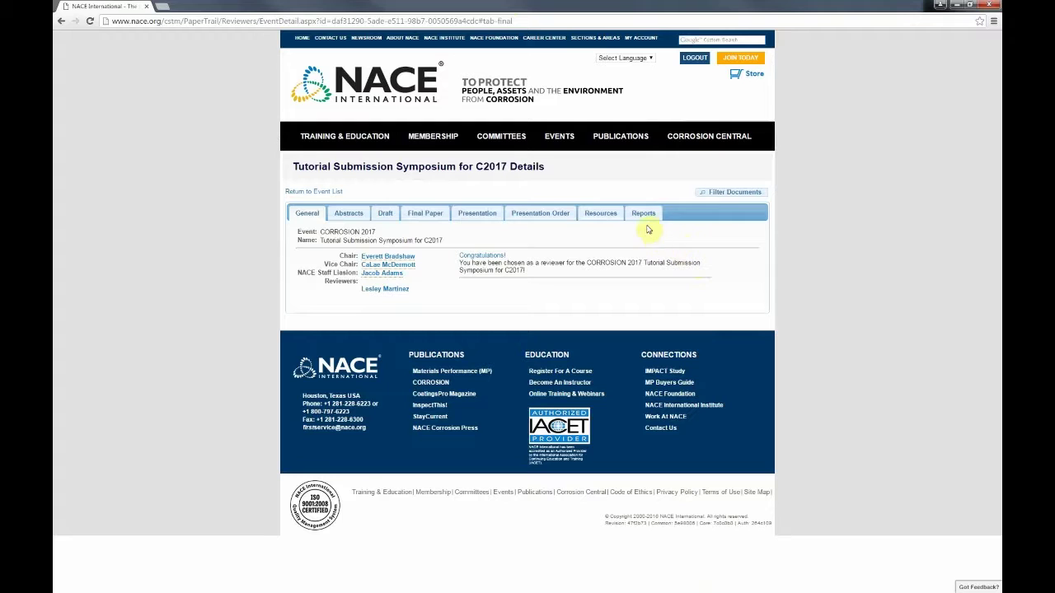
pyautogui.click(386, 214)
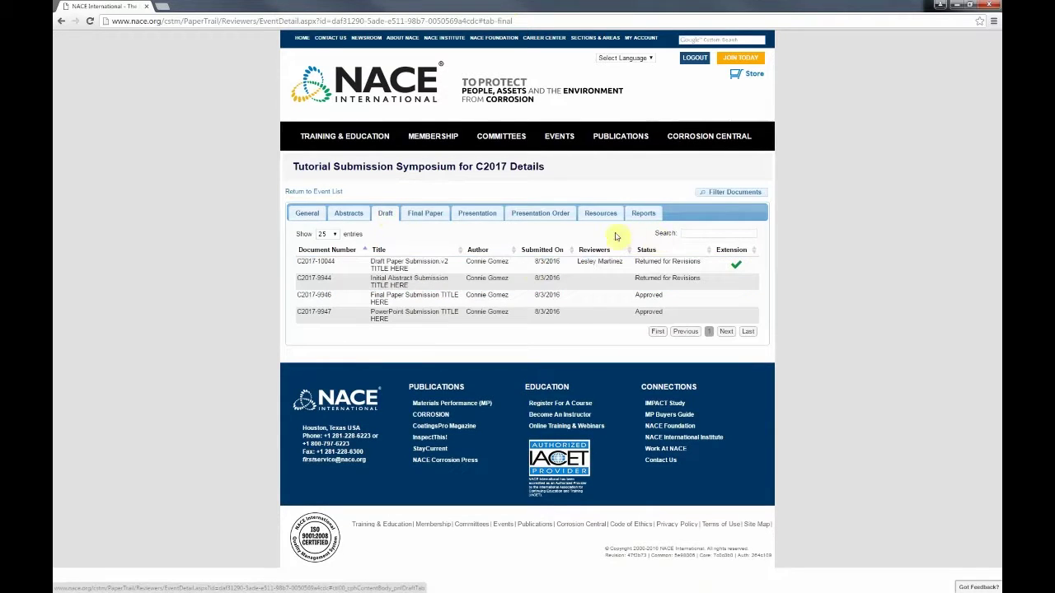
pyautogui.click(609, 262)
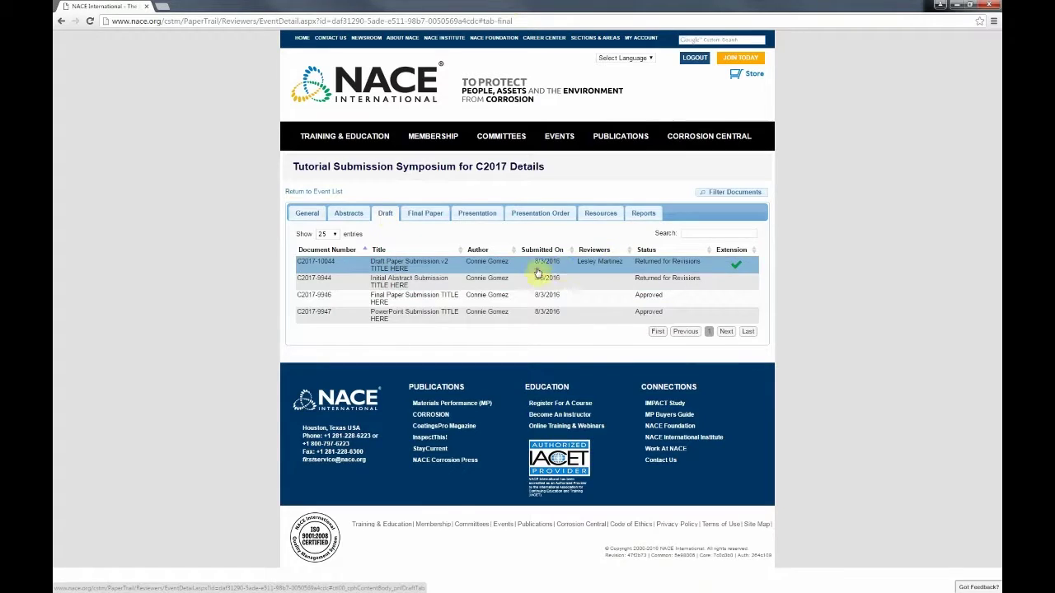
# Step: View the symposium's Abstract Status Report, showing C2017-10044 as Returned for Revisions with Finals N/A
pyautogui.click(614, 264)
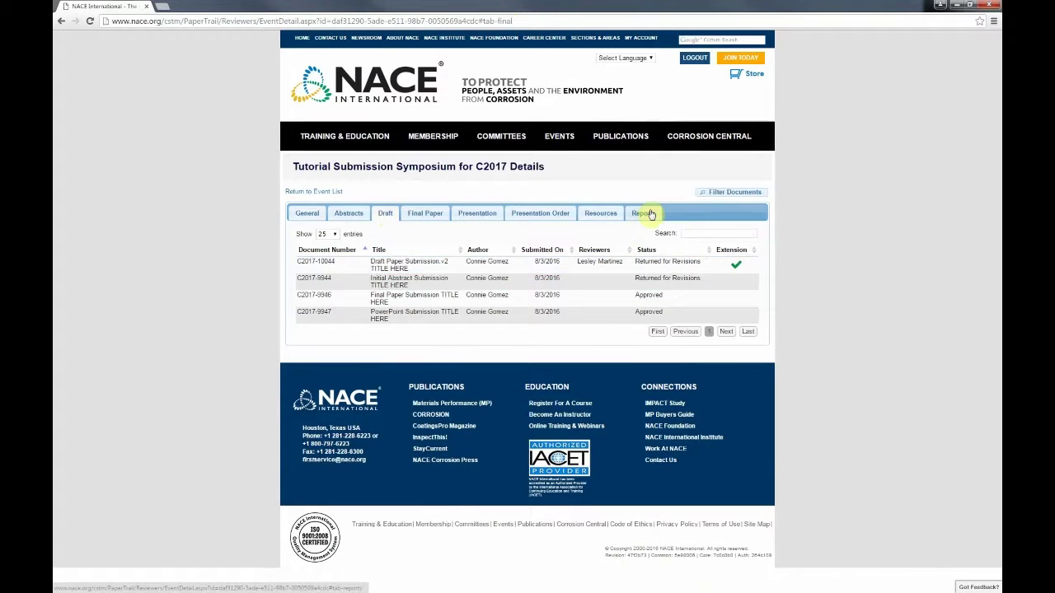
pyautogui.click(651, 213)
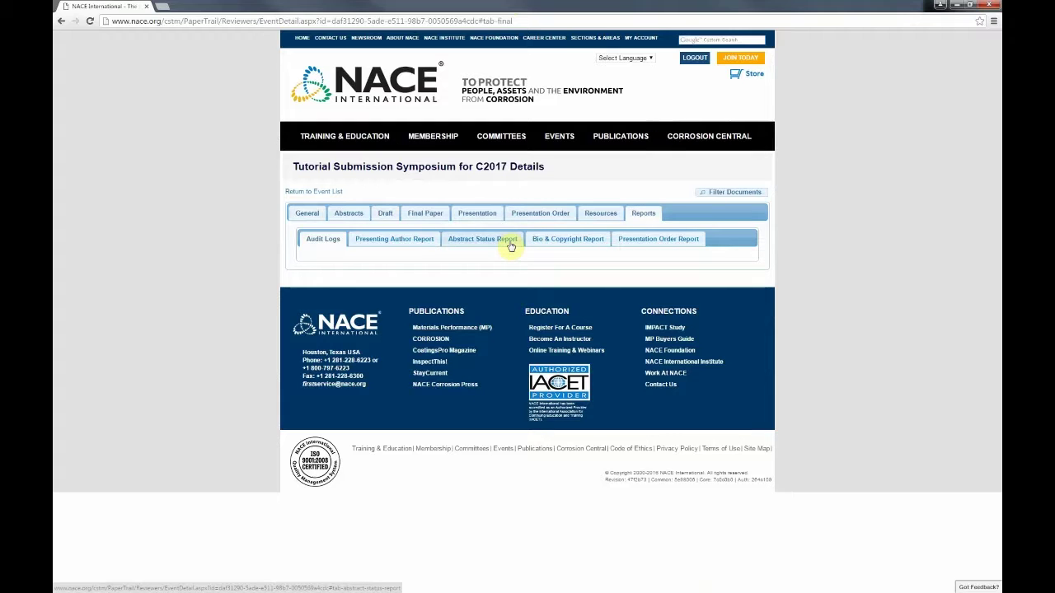
pyautogui.click(508, 240)
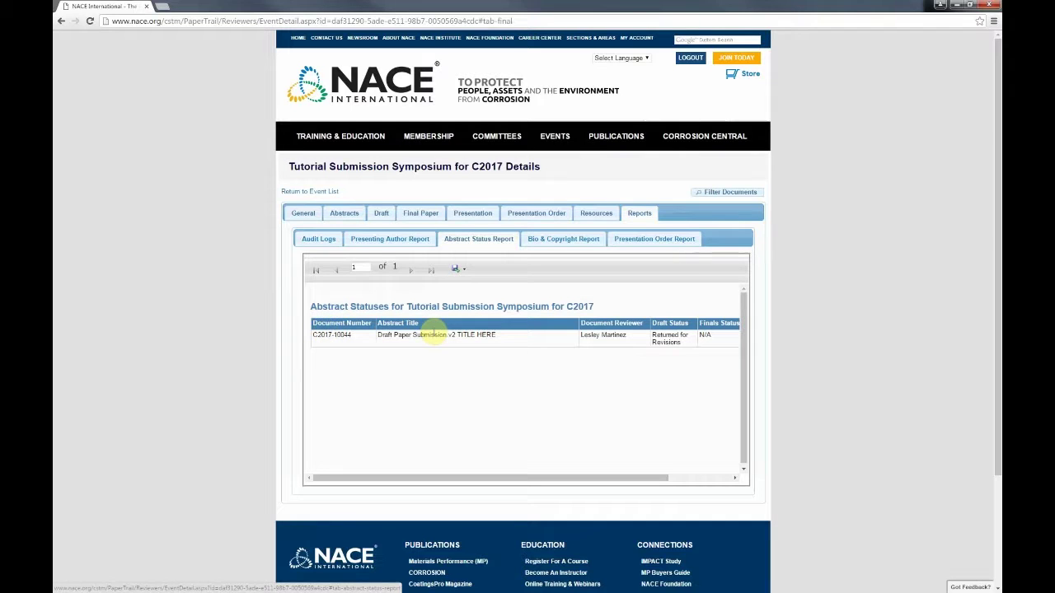
pyautogui.click(355, 335)
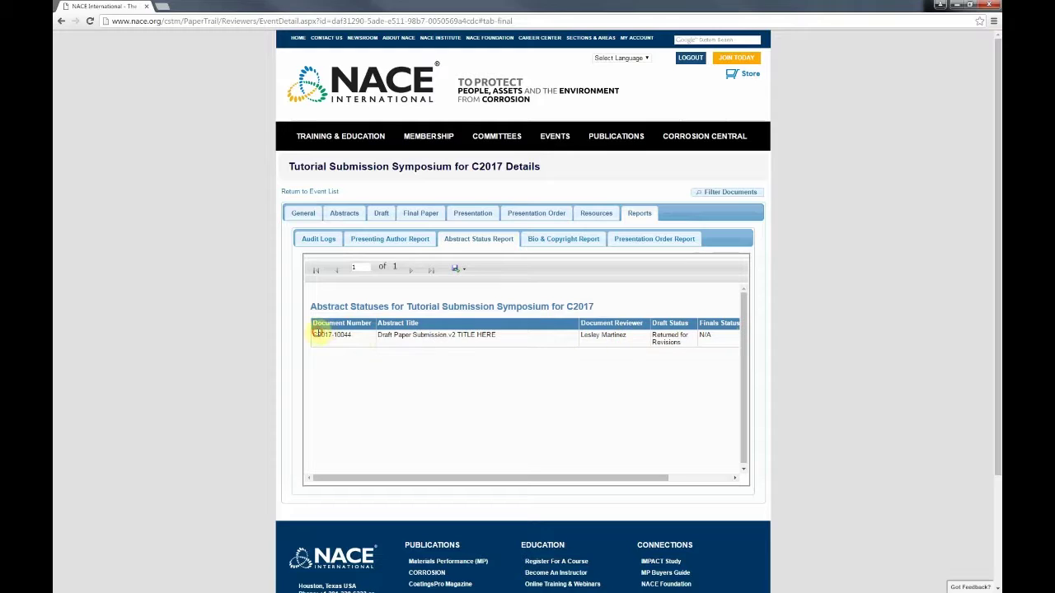
pyautogui.click(626, 334)
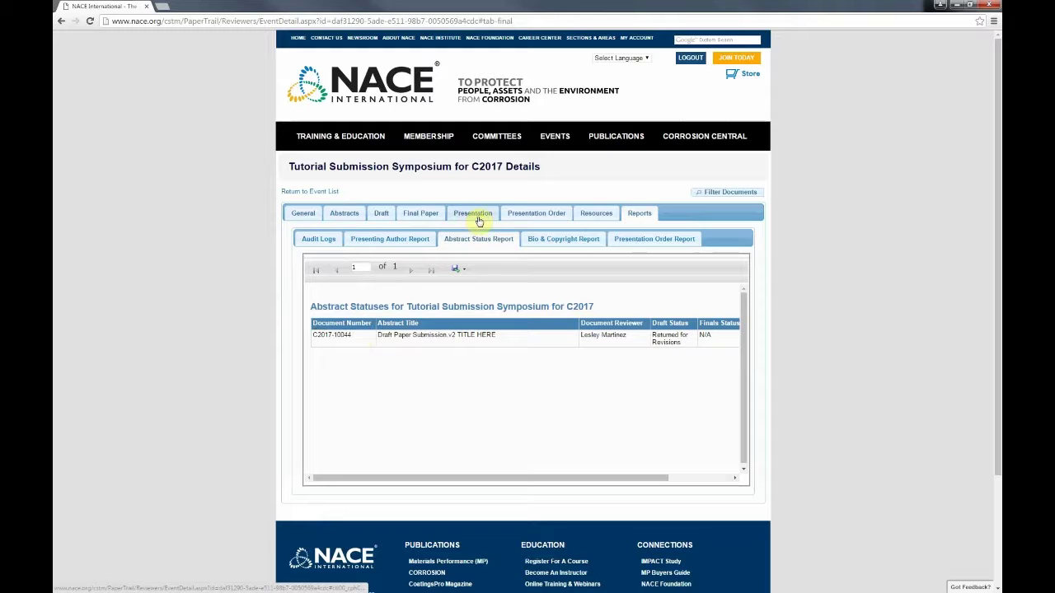
# Step: From the Resources tab, open MUST READ_2017 Technical Program Manual.pdf in Acrobat
pyautogui.click(586, 216)
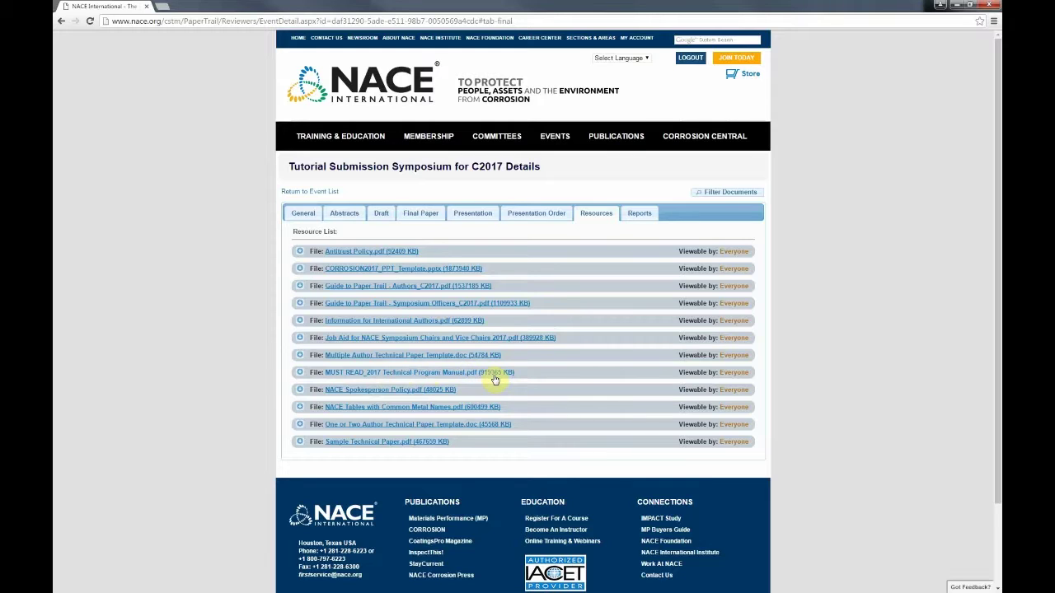
pyautogui.click(468, 375)
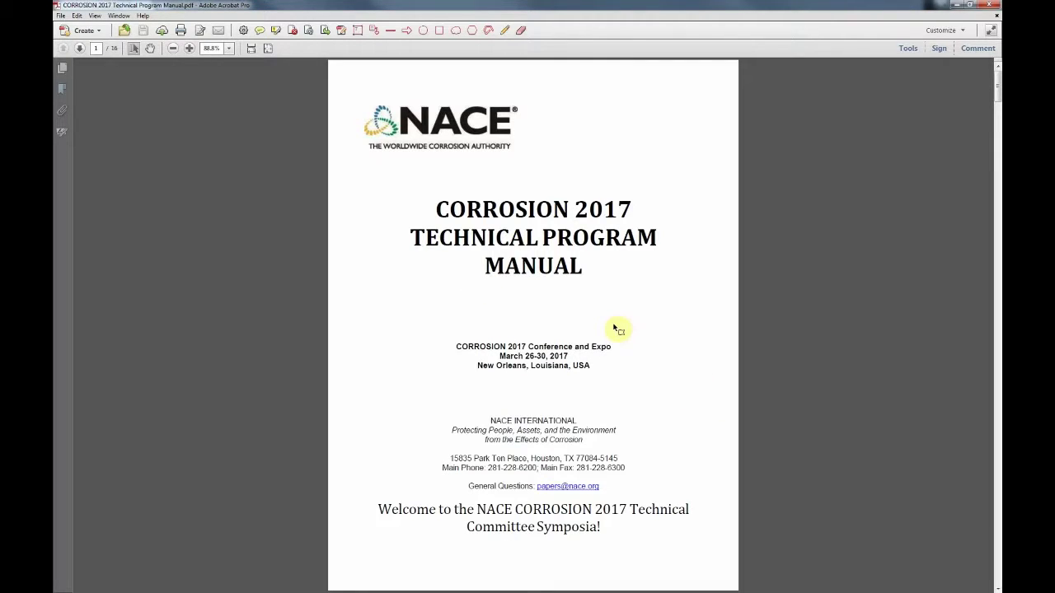
# Step: Scroll past the page 6 Checklist for Papers to the Style Guidelines for Symposium Papers page
pyautogui.scroll(-5, 614, 327)
pyautogui.scroll(-15, 614, 324)
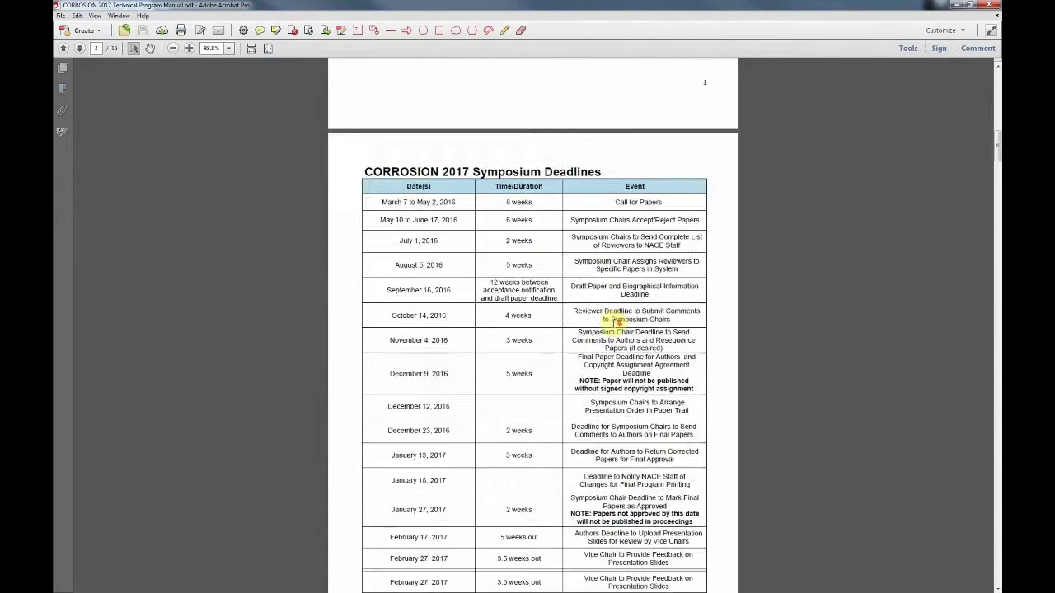
pyautogui.scroll(-2, 614, 323)
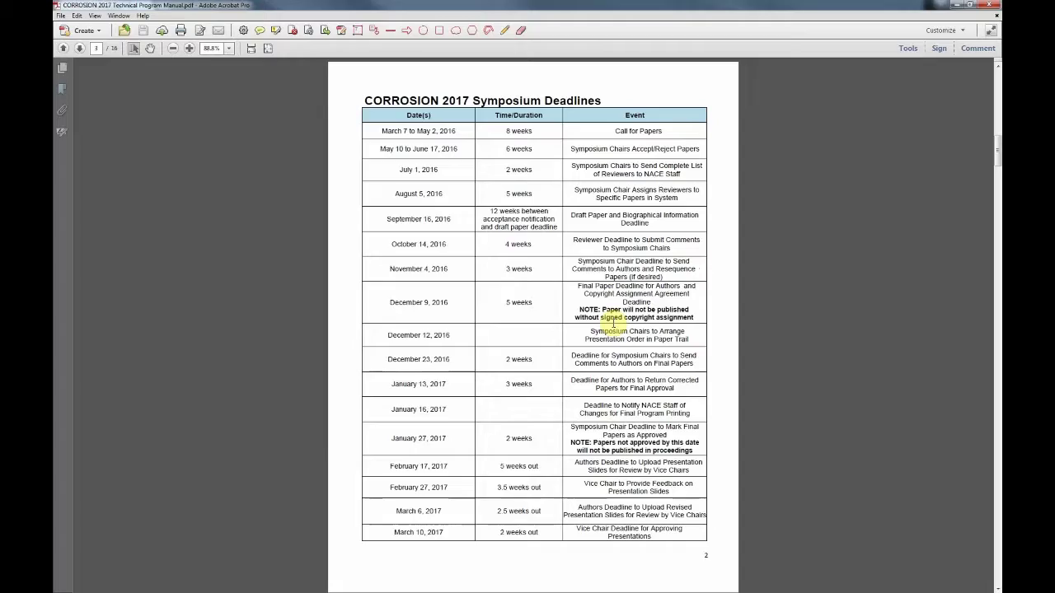
pyautogui.scroll(-8, 613, 324)
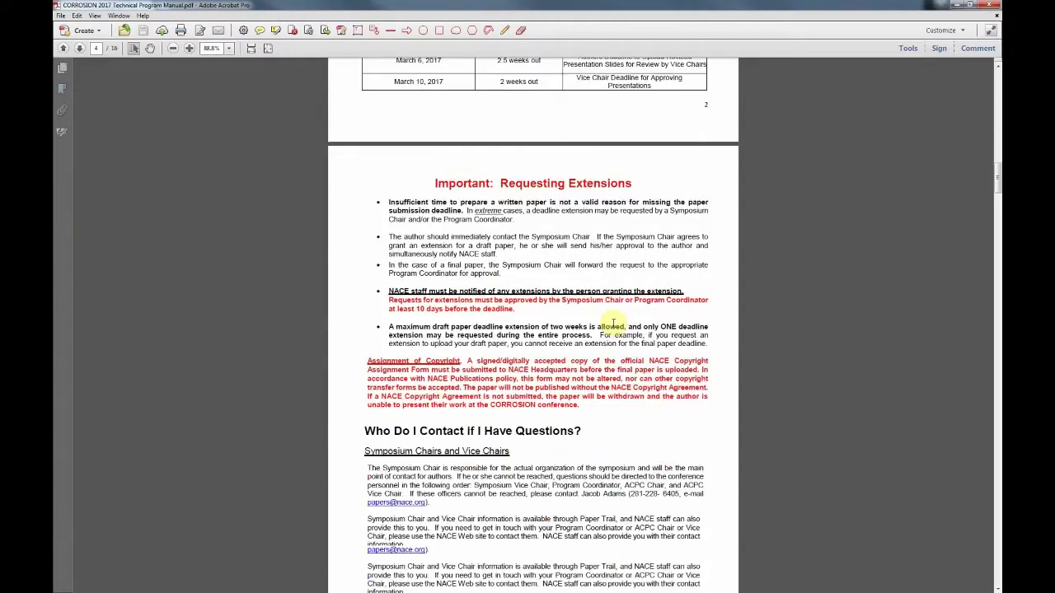
pyautogui.scroll(-4, 617, 323)
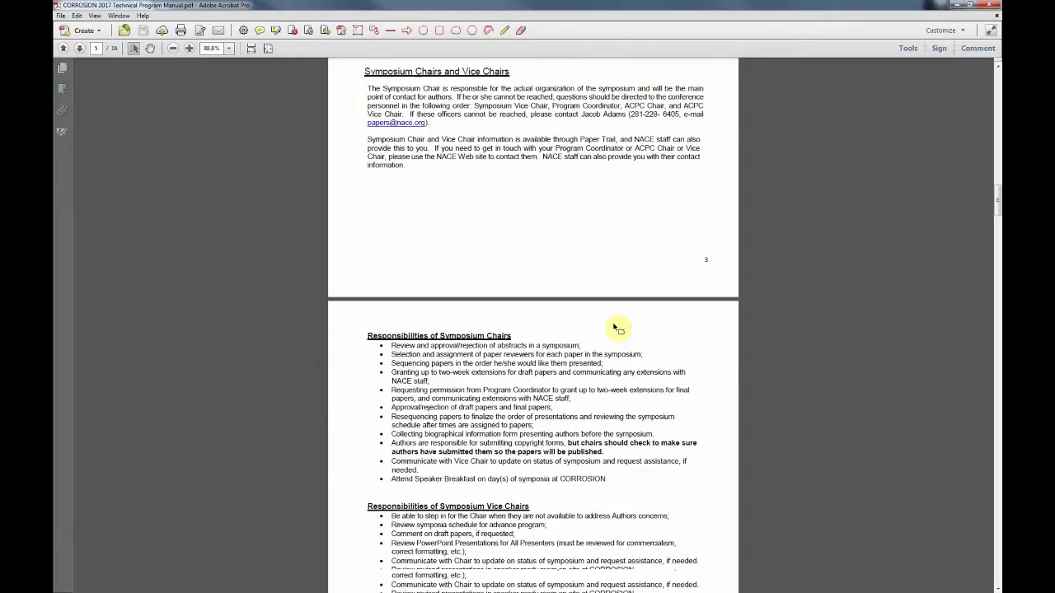
pyautogui.scroll(2, 617, 328)
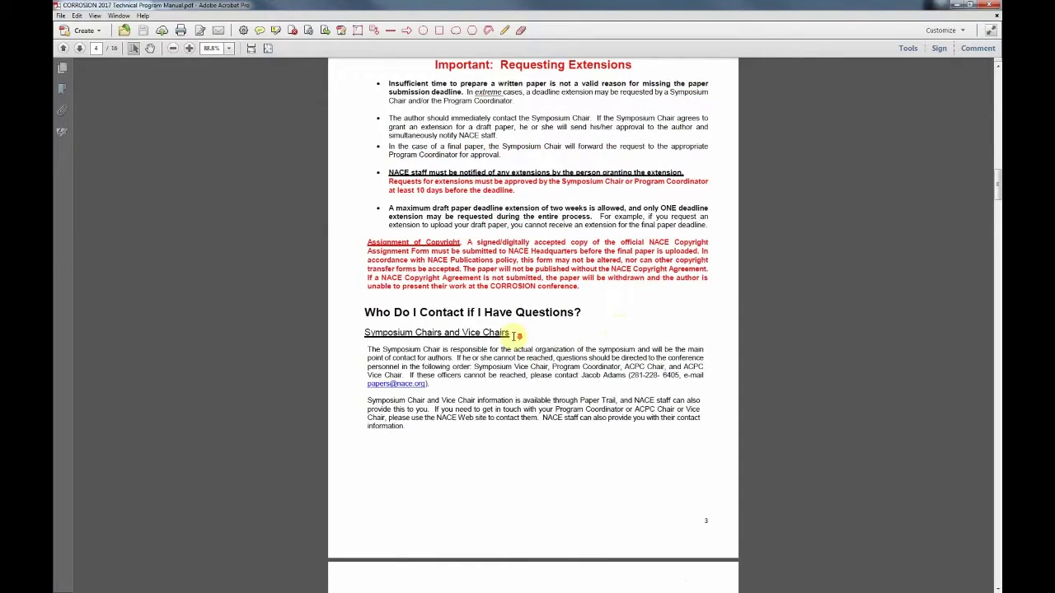
pyautogui.scroll(-2, 502, 336)
pyautogui.scroll(-5, 448, 298)
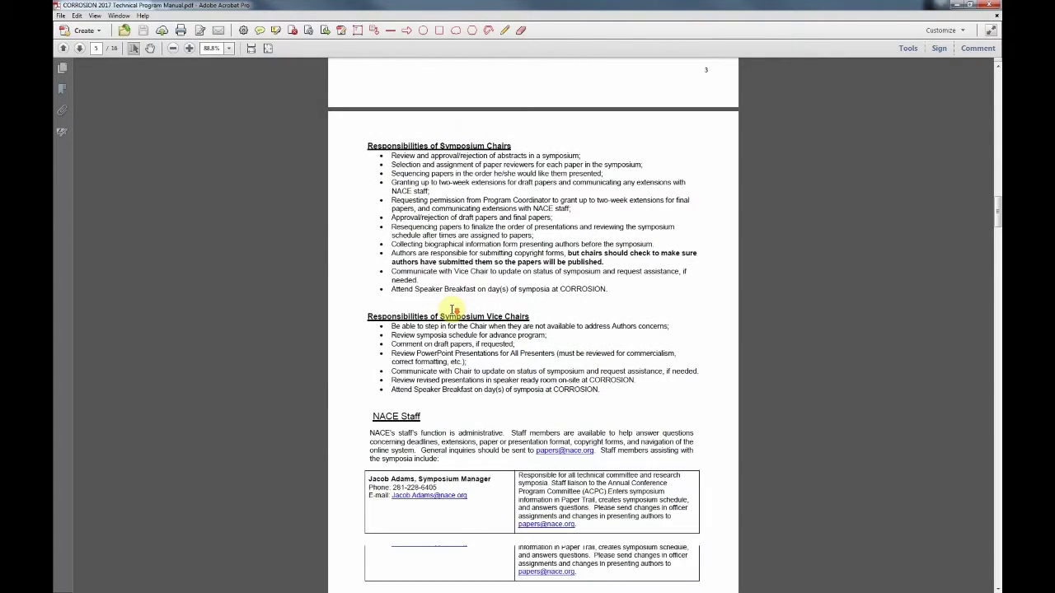
pyautogui.scroll(-1, 452, 309)
pyautogui.scroll(-2, 540, 370)
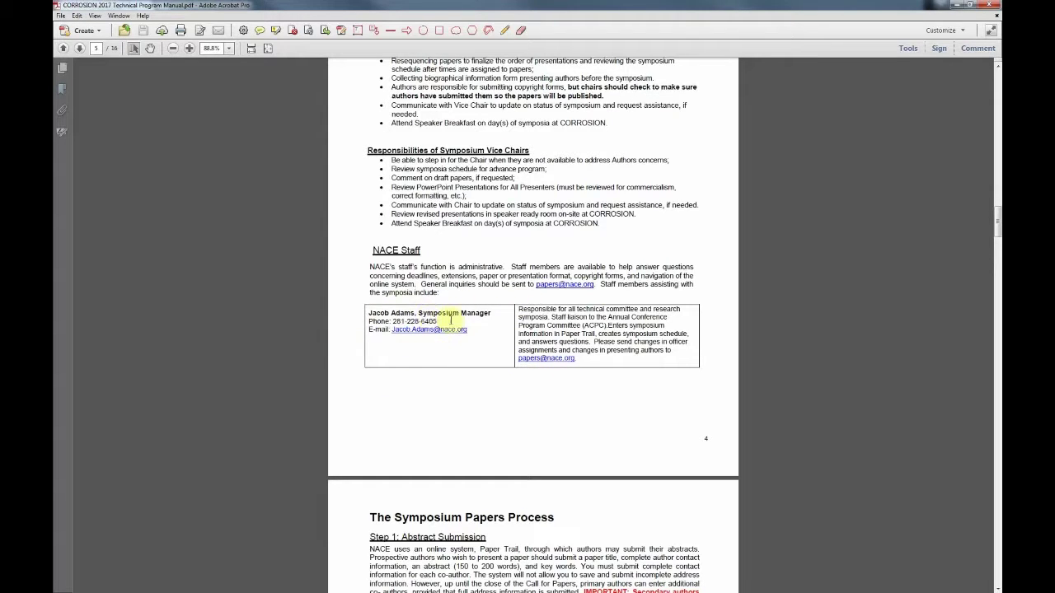
pyautogui.scroll(-5, 557, 339)
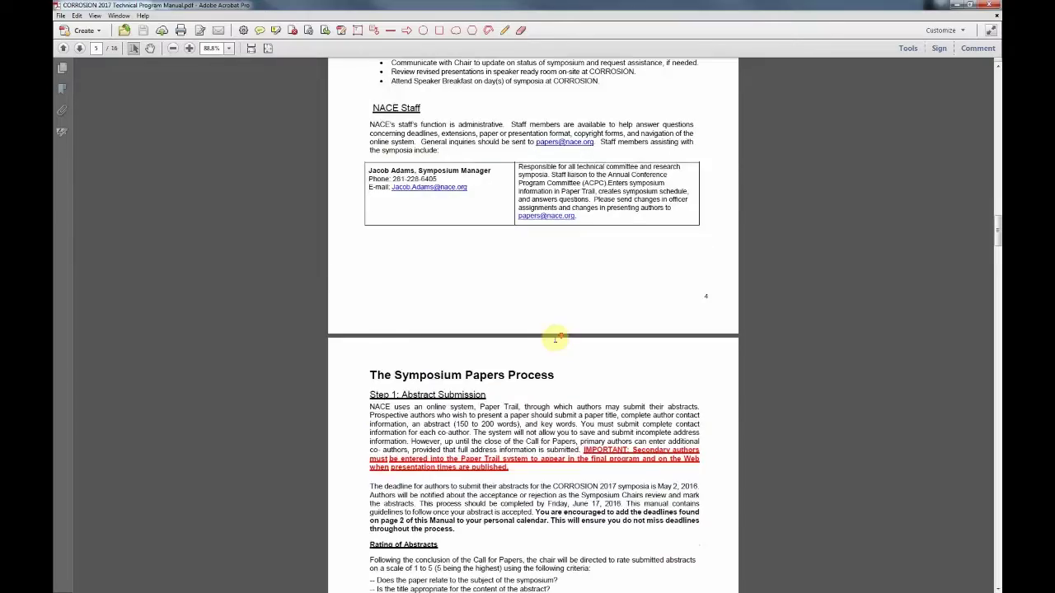
pyautogui.scroll(-5, 556, 337)
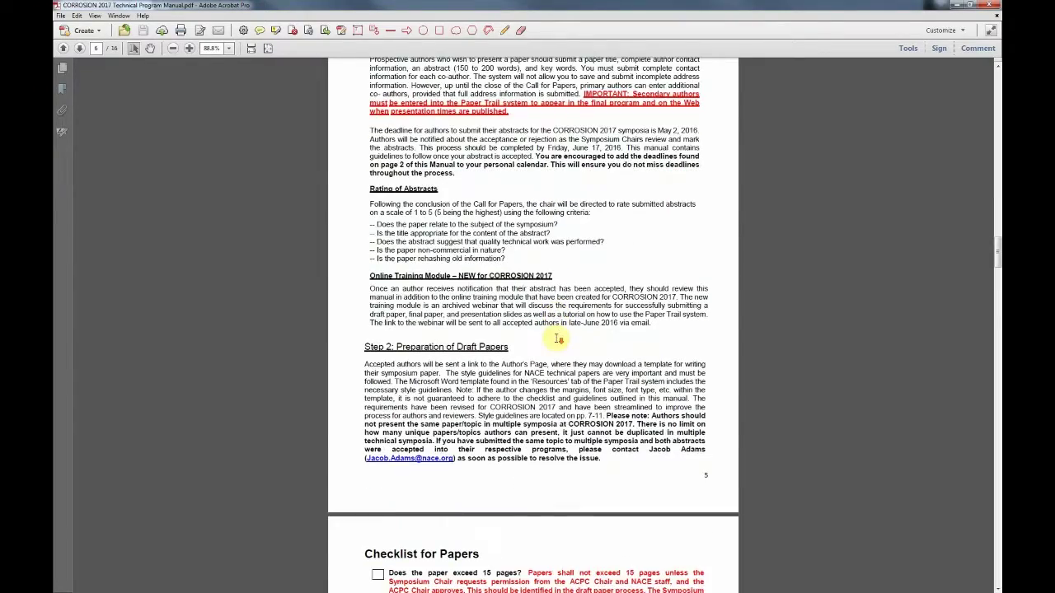
pyautogui.scroll(-3, 556, 339)
pyautogui.scroll(-2, 556, 337)
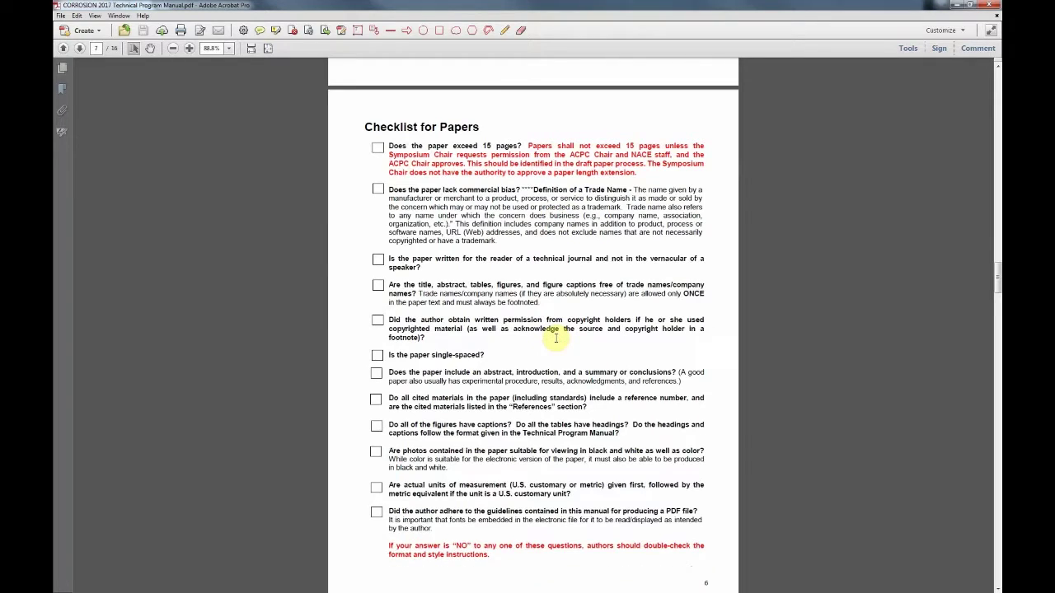
pyautogui.scroll(-1, 566, 287)
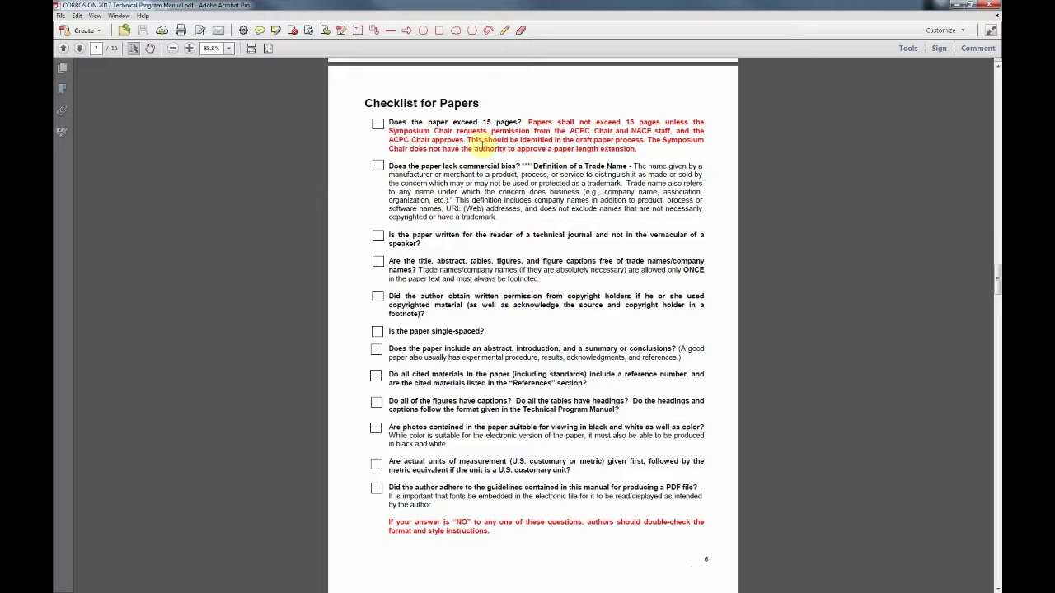
pyautogui.scroll(-3, 449, 206)
pyautogui.scroll(-10, 457, 260)
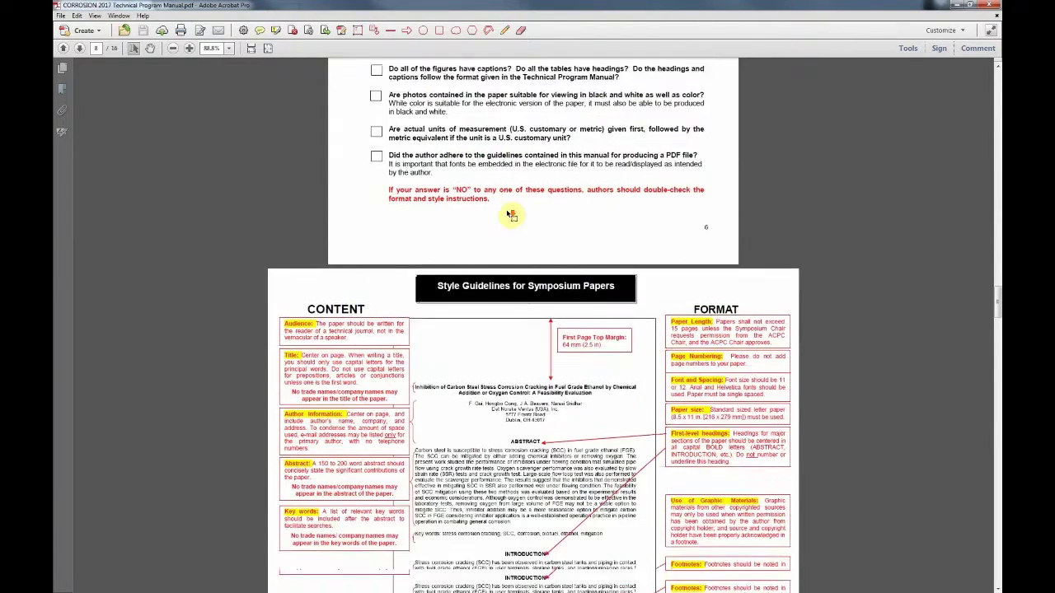
pyautogui.scroll(-5, 511, 215)
# Step: Scroll through the manual's style guidelines down to the page 9 trade-name rules
pyautogui.scroll(-2, 507, 210)
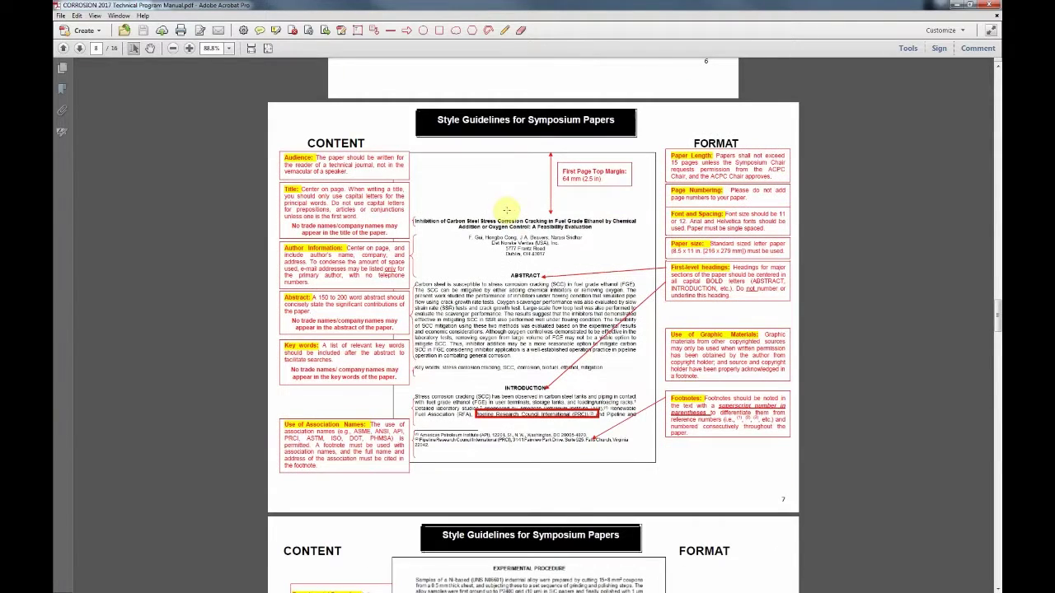
pyautogui.scroll(-3, 512, 203)
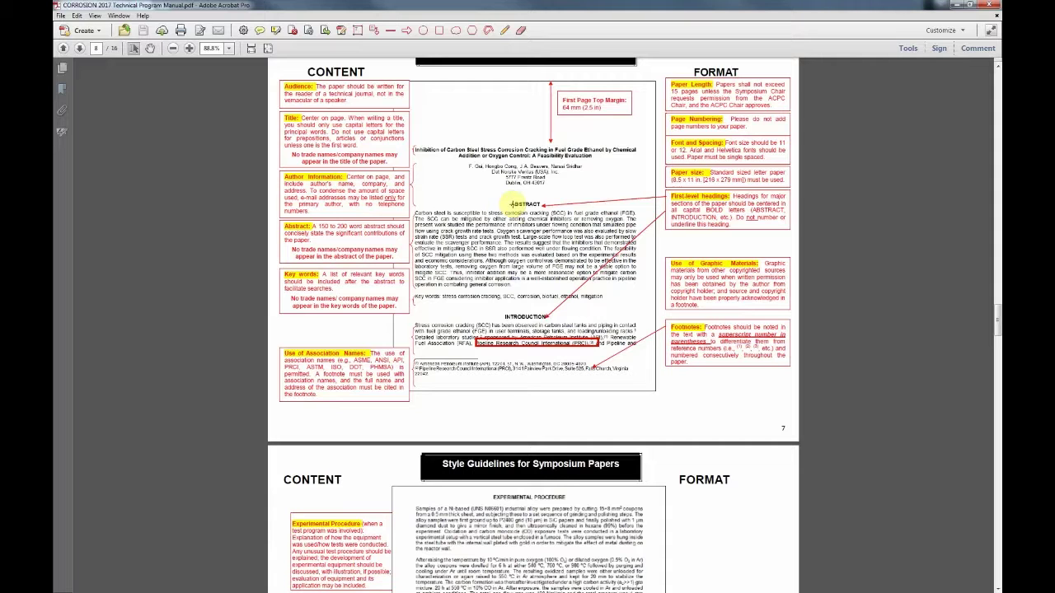
pyautogui.scroll(2, 516, 204)
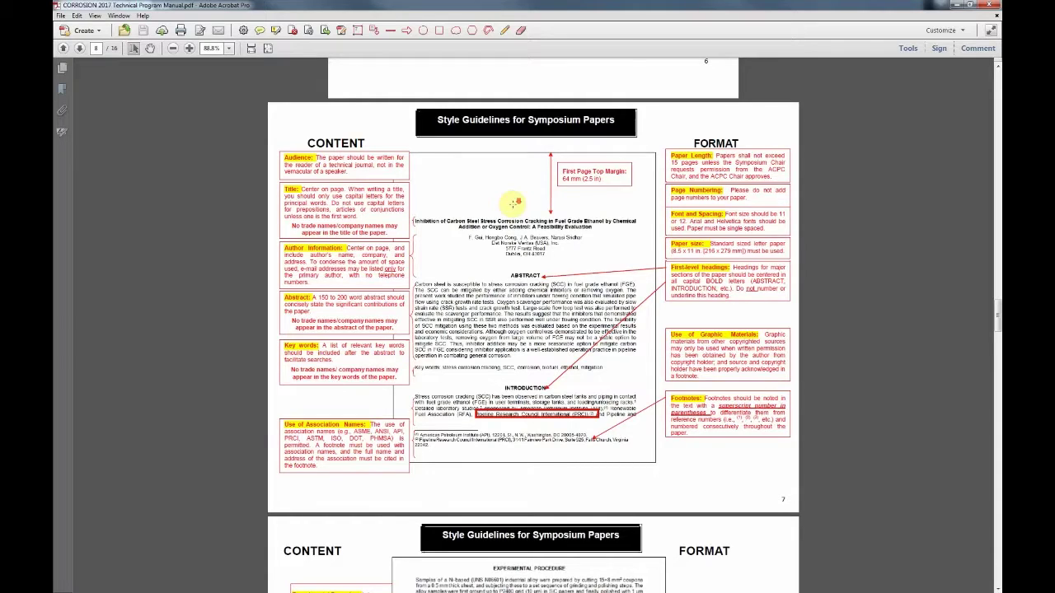
pyautogui.scroll(-3, 512, 204)
pyautogui.scroll(-10, 518, 202)
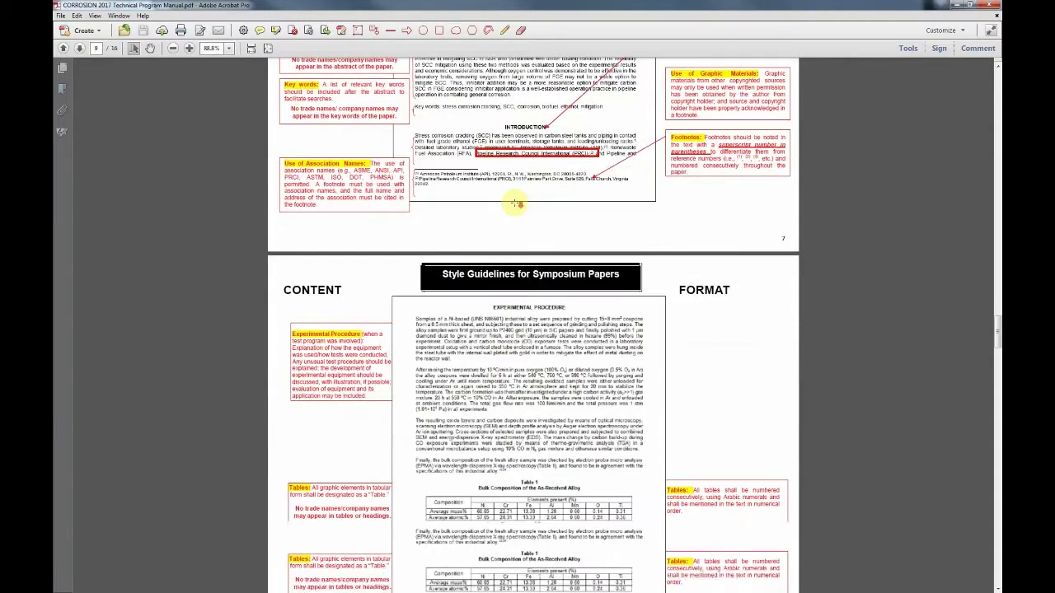
pyautogui.scroll(-8, 517, 202)
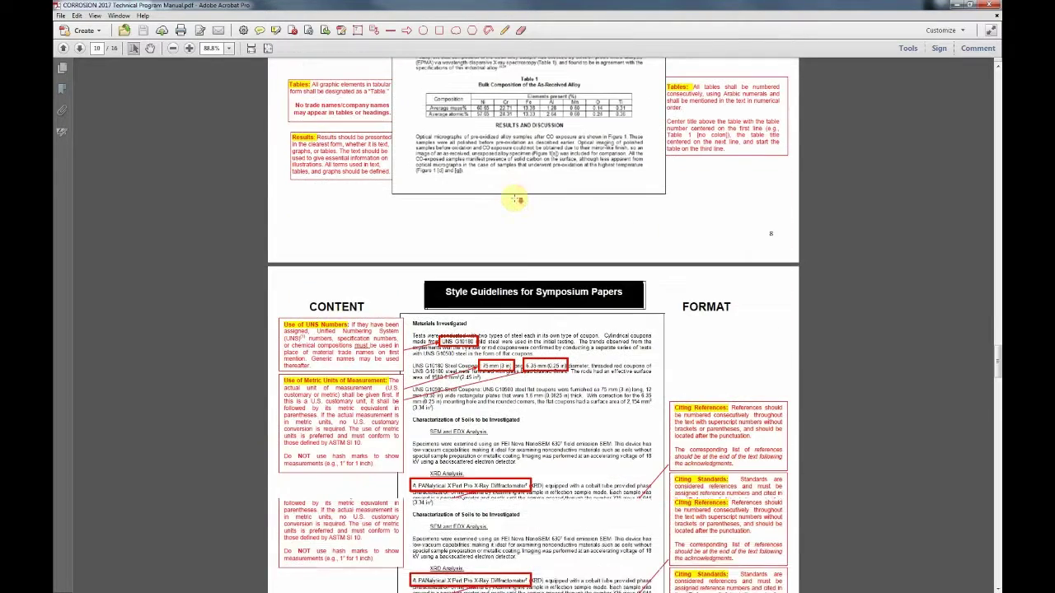
pyautogui.scroll(-3, 517, 202)
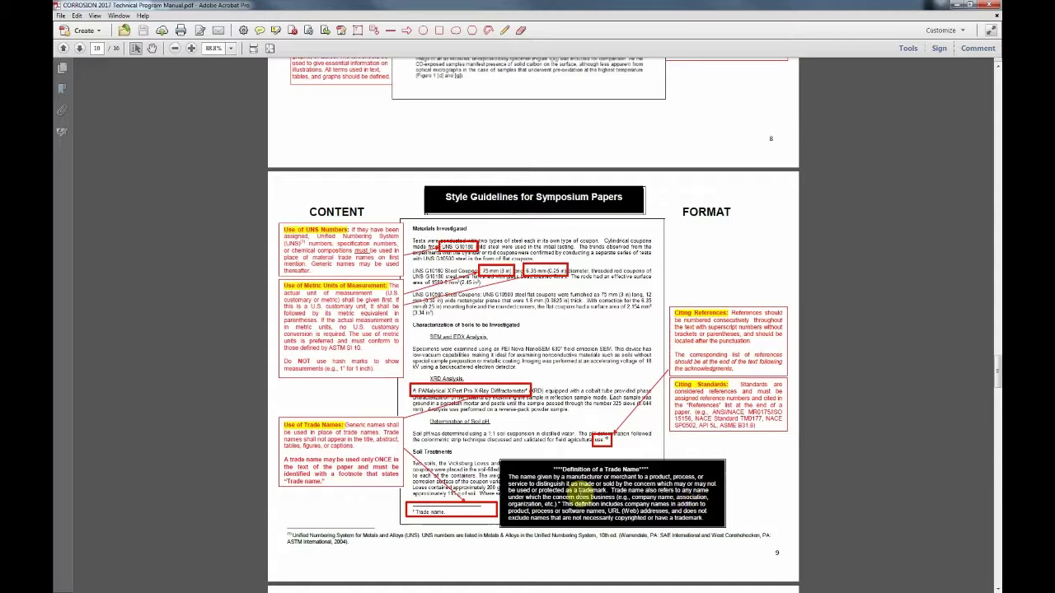
# Step: Check the page number and trade name definition, then minimize Acrobat to reveal the twelve resource files
pyautogui.click(98, 48)
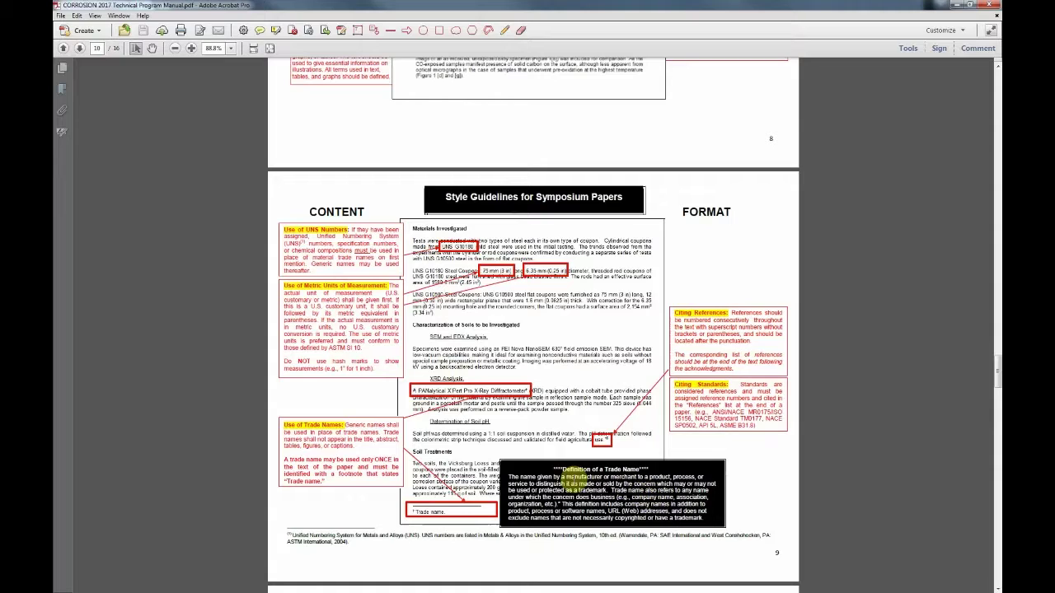
pyautogui.click(602, 507)
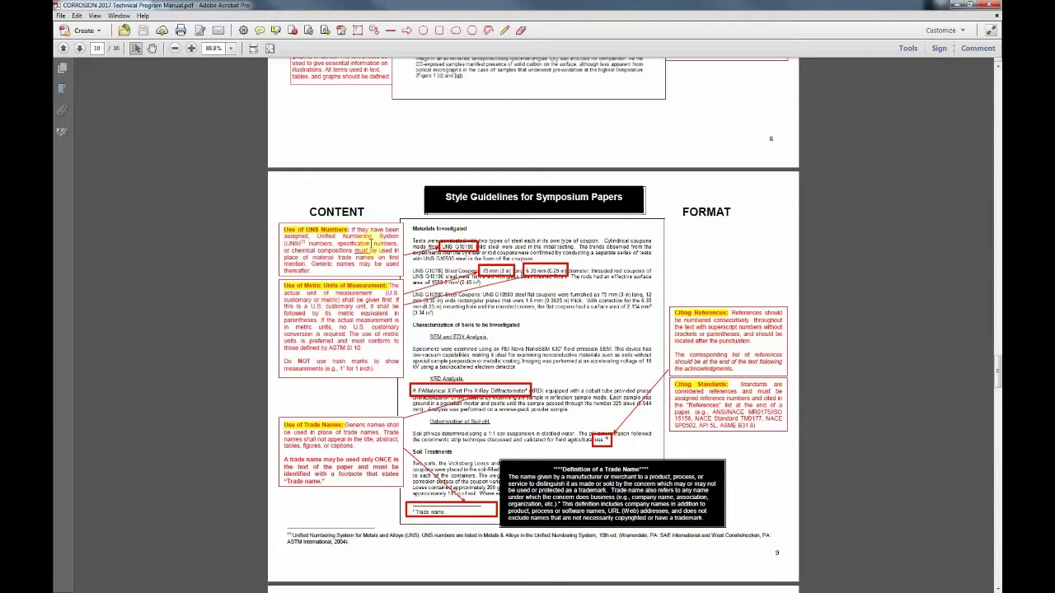
pyautogui.click(960, 6)
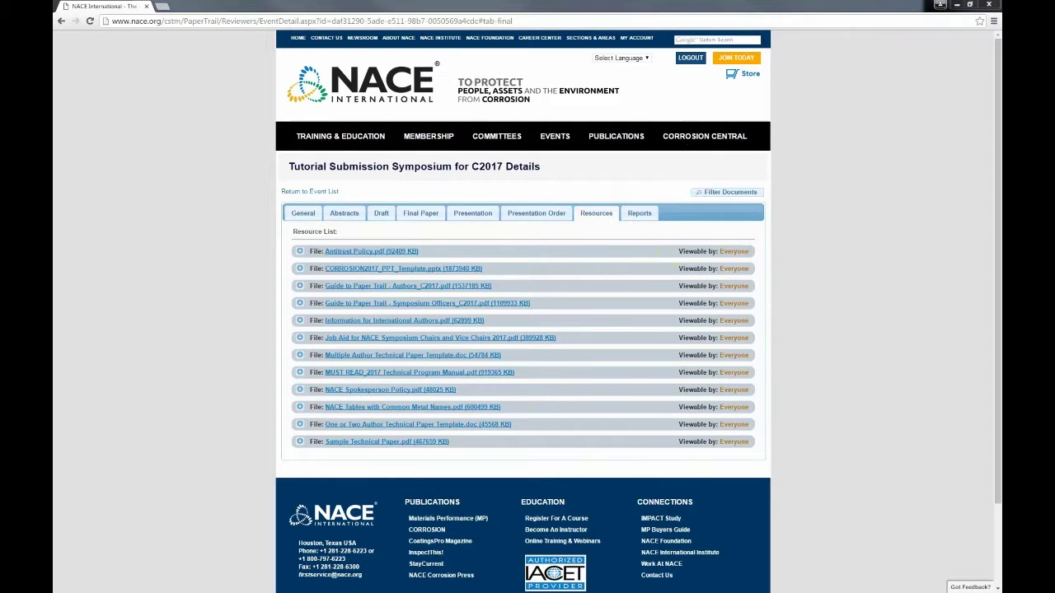
# Step: Open the NACE Tables with Common Metal Names PDF and select rows, including N06007, in Table 3
pyautogui.click(399, 409)
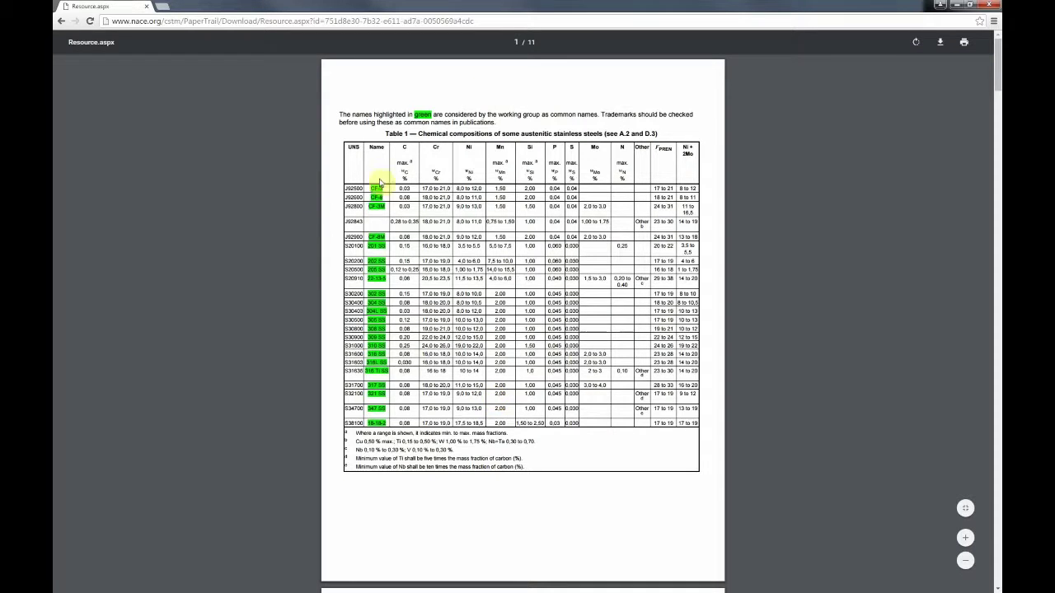
pyautogui.scroll(-10, 422, 238)
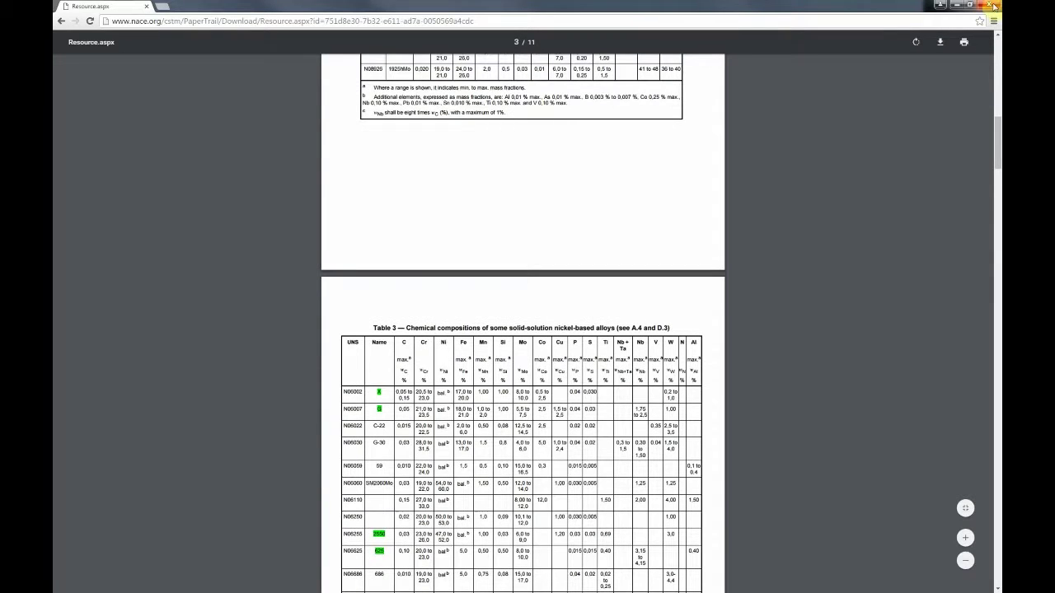
pyautogui.tripleClick(348, 402)
pyautogui.tripleClick(343, 501)
pyautogui.click(374, 399)
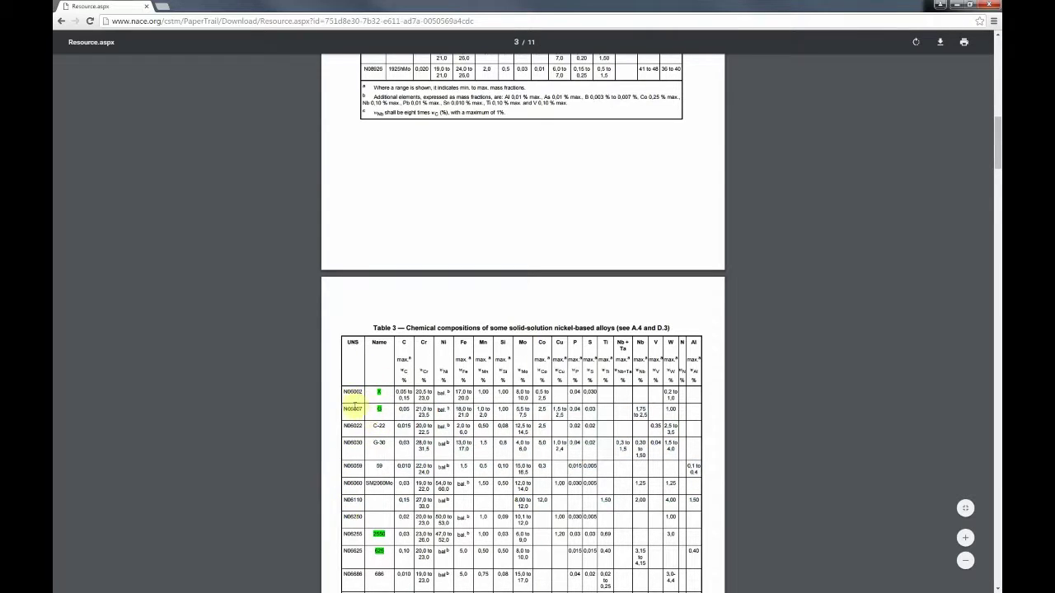
# Step: Close the metal names PDF and scroll the manual to the page 14 Style Guidelines for Presentations
pyautogui.click(995, 9)
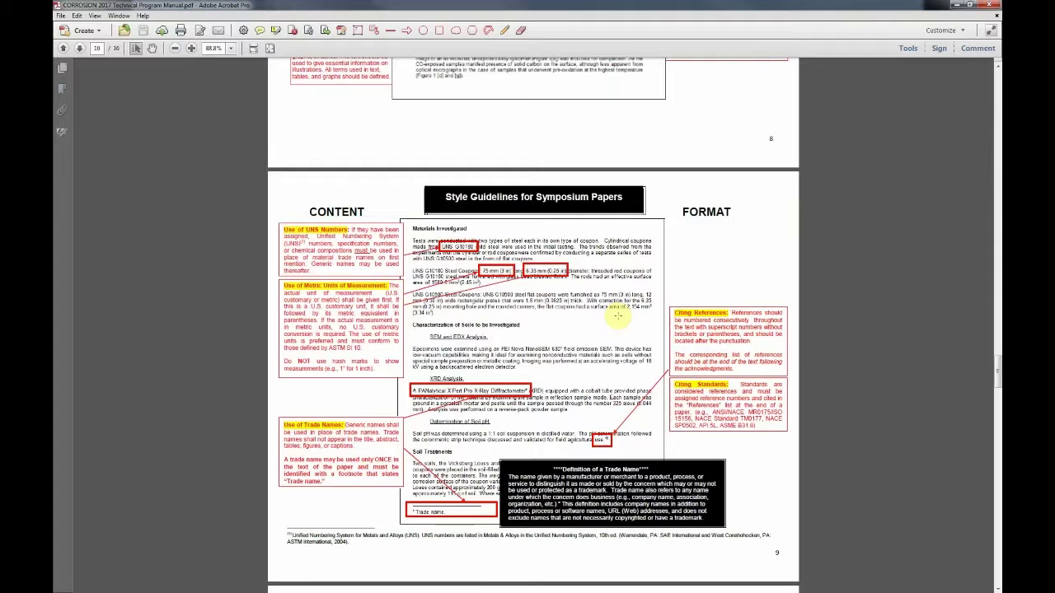
pyautogui.scroll(-1, 572, 389)
pyautogui.scroll(-5, 572, 388)
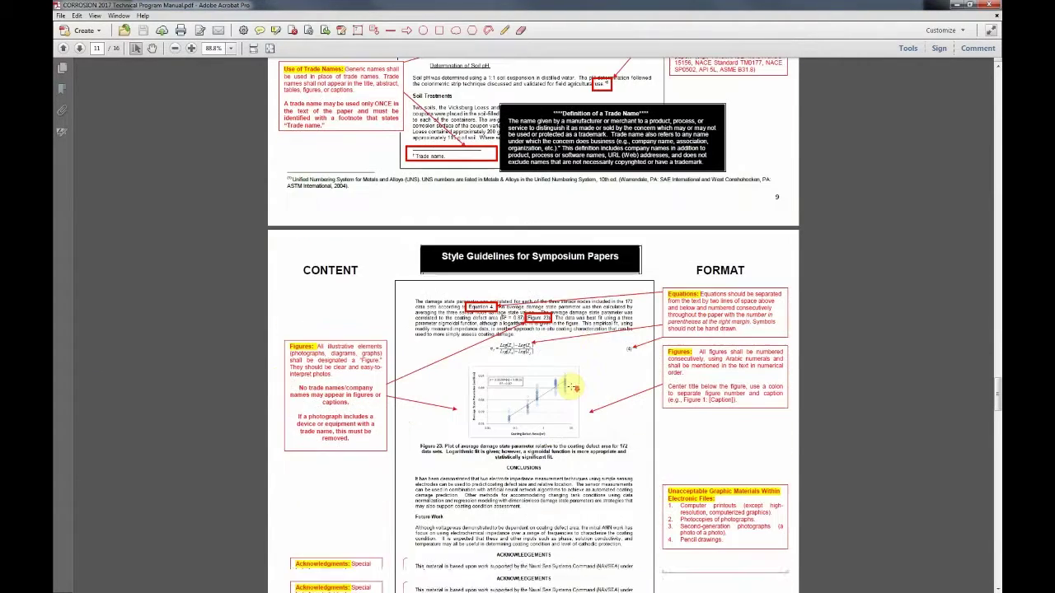
pyautogui.scroll(-1, 574, 388)
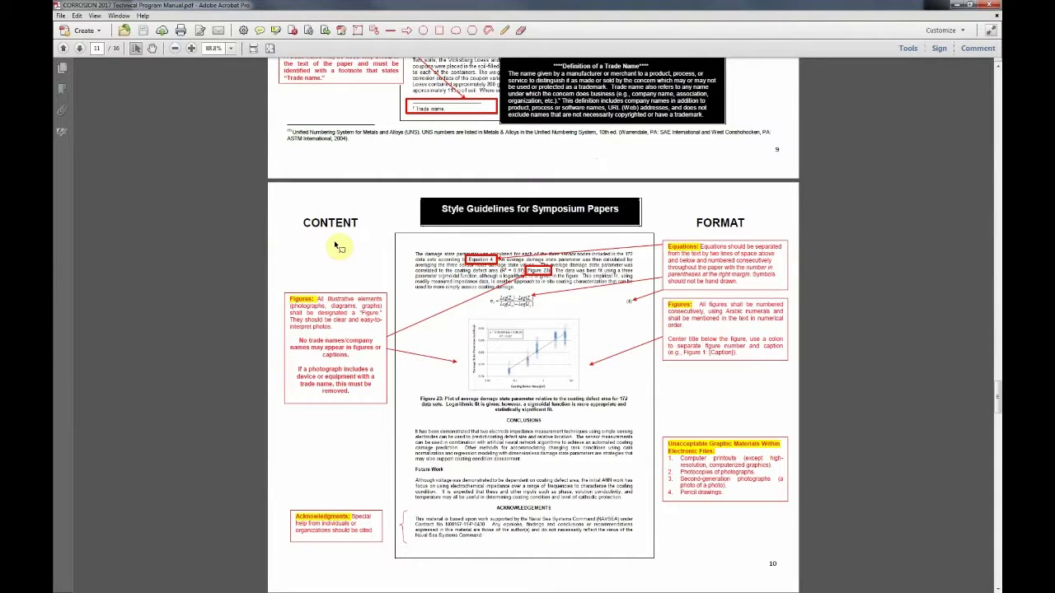
pyautogui.scroll(-4, 337, 246)
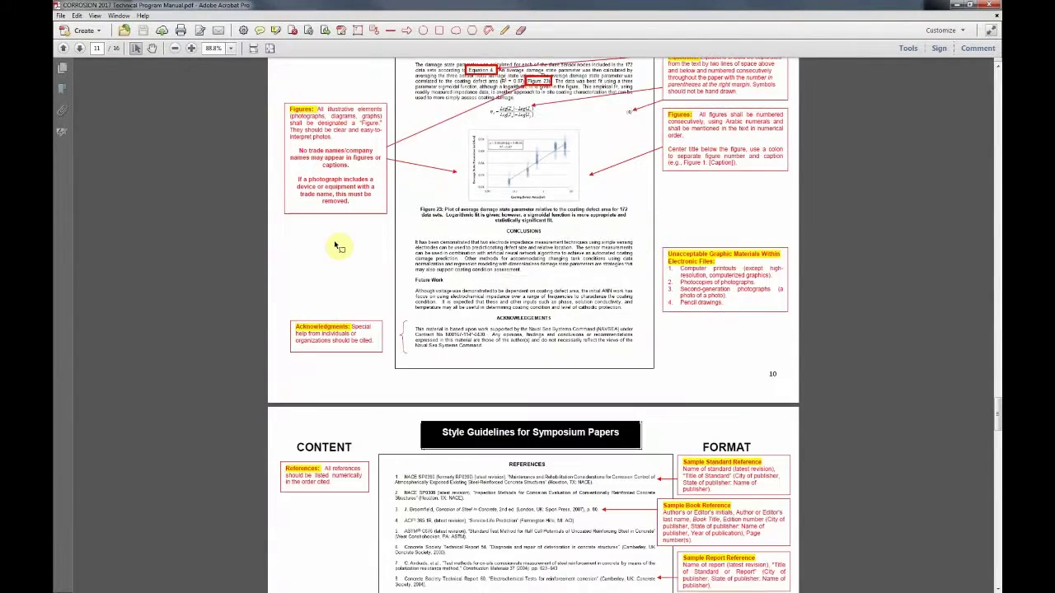
pyautogui.scroll(-4, 338, 246)
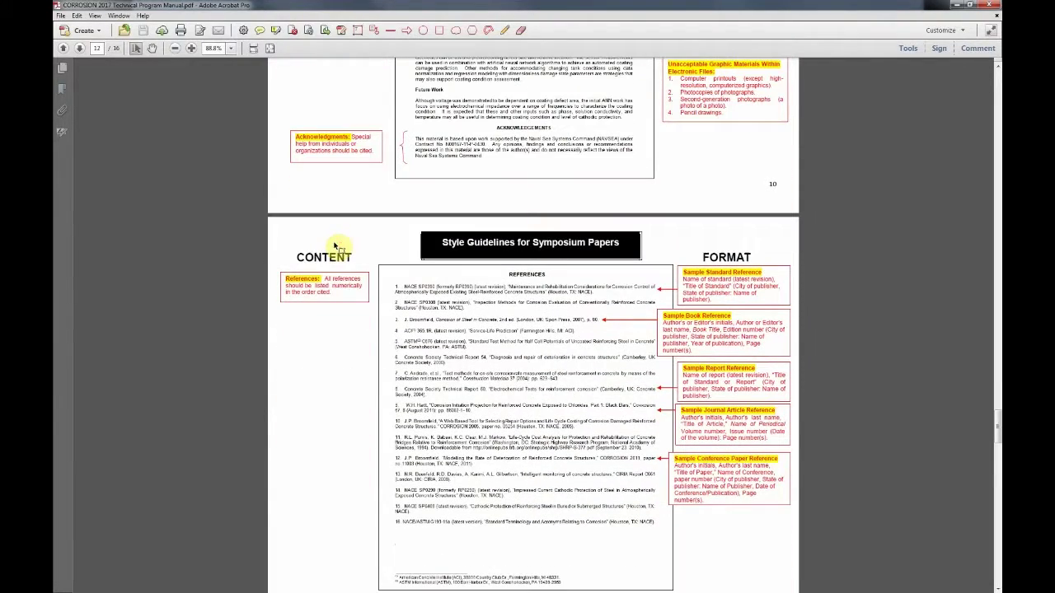
pyautogui.scroll(-6, 569, 331)
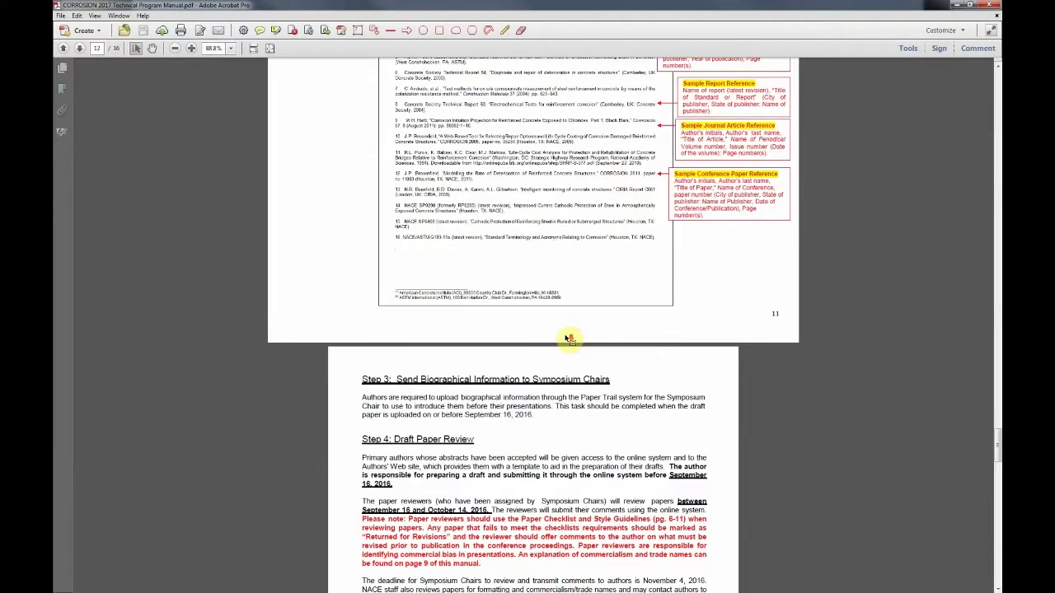
pyautogui.scroll(-3, 569, 338)
pyautogui.scroll(-4, 564, 334)
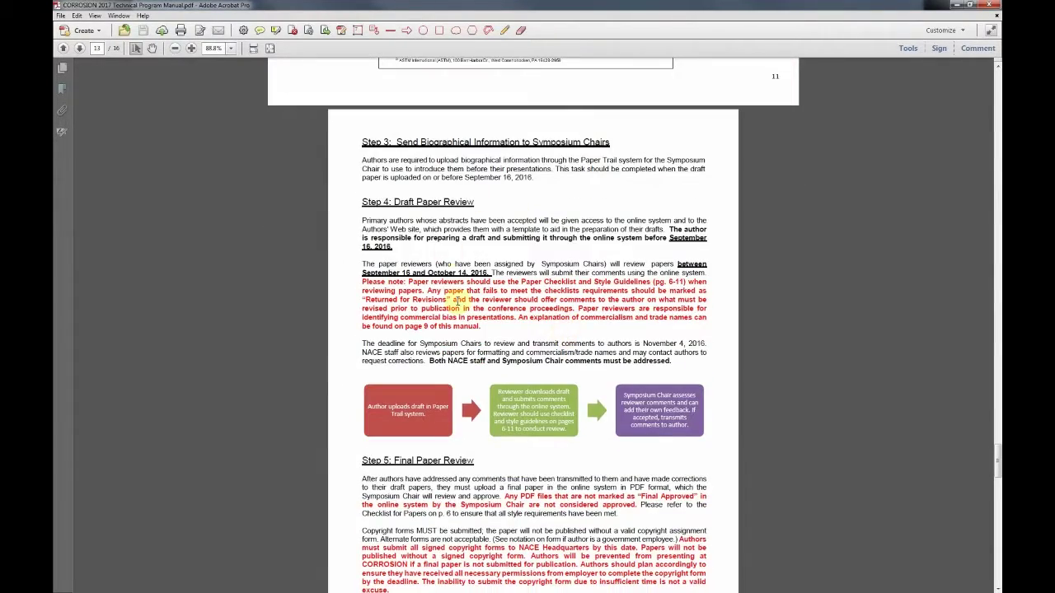
pyautogui.scroll(-3, 488, 315)
pyautogui.scroll(-3, 487, 318)
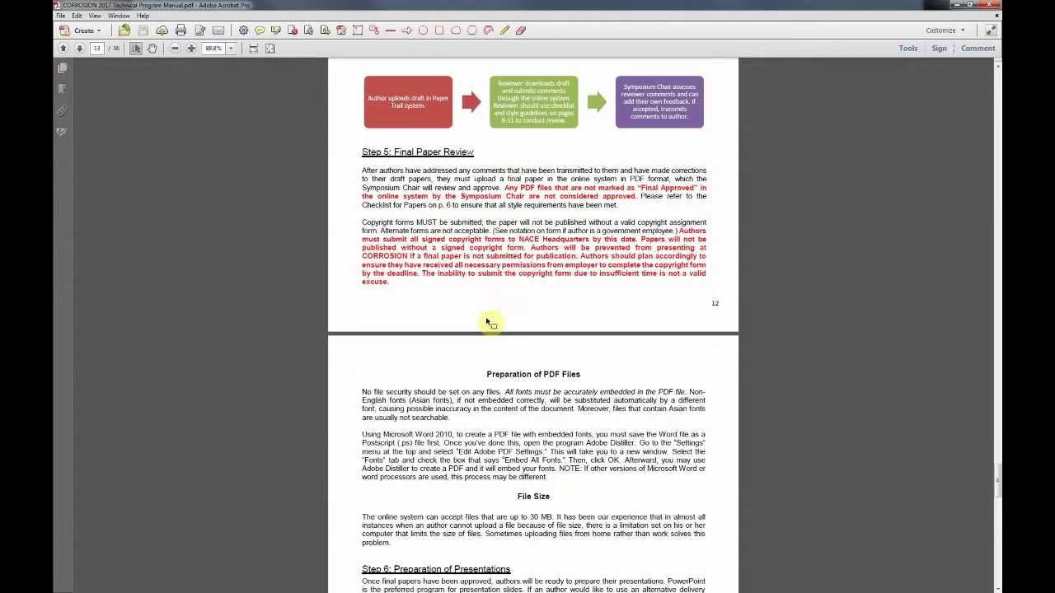
pyautogui.scroll(-4, 493, 313)
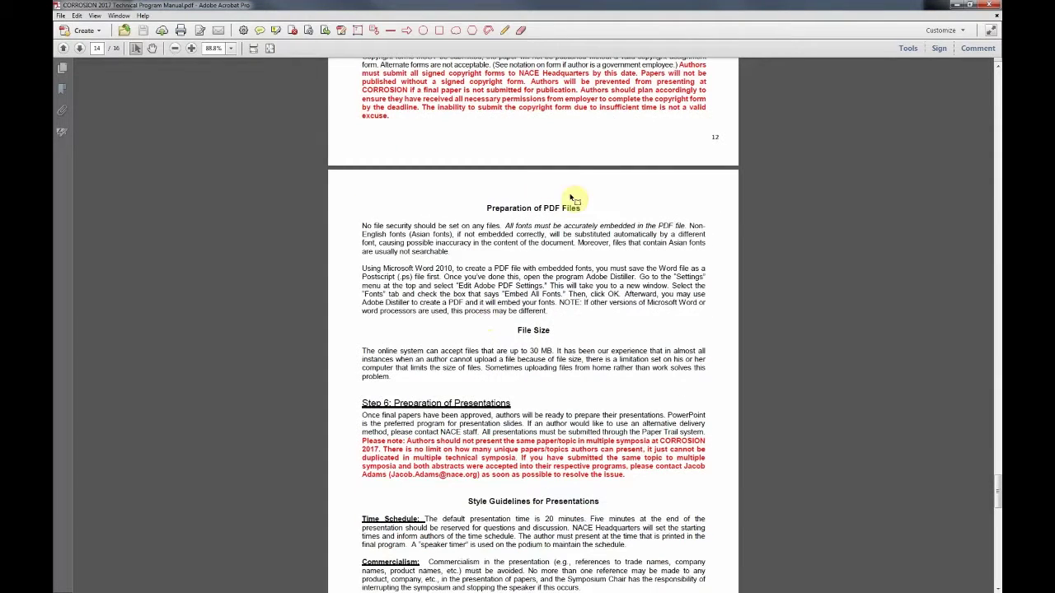
pyautogui.scroll(-2, 498, 278)
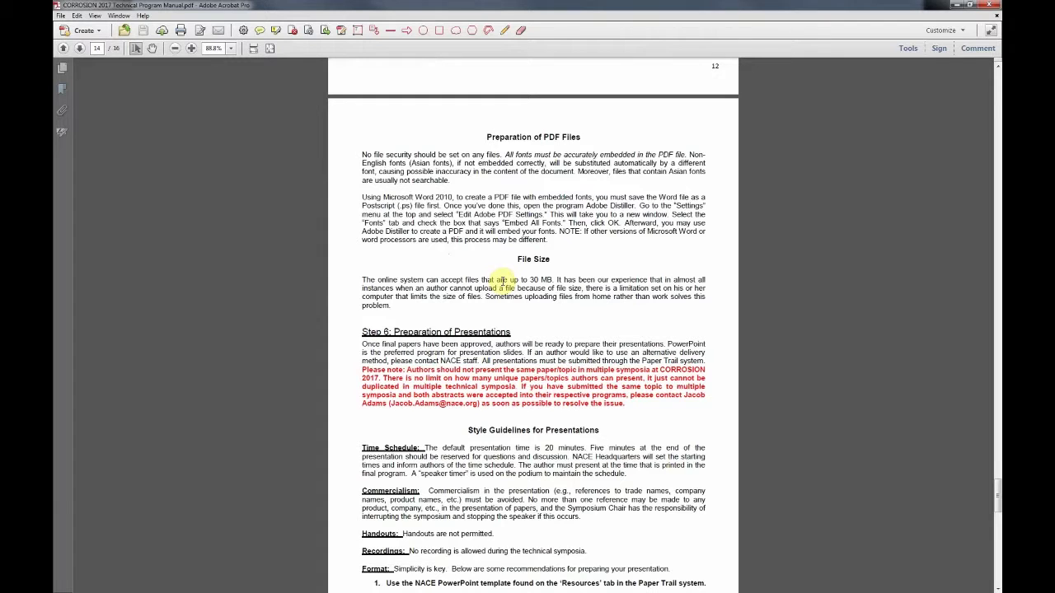
pyautogui.scroll(-2, 501, 280)
pyautogui.scroll(-6, 504, 281)
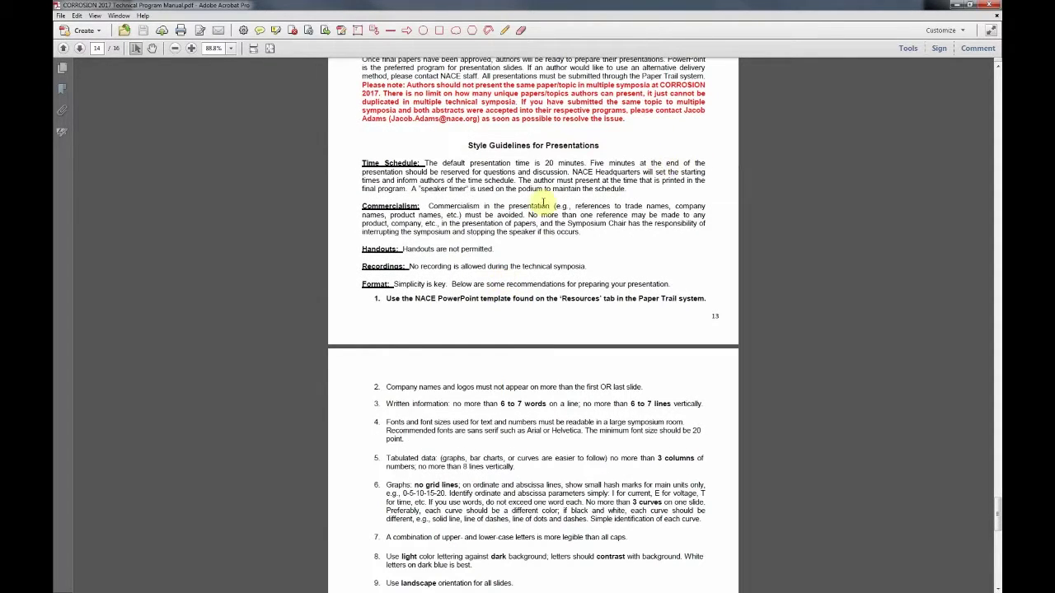
# Step: Highlight the Commercialism guideline paragraph, deselect it, and read further down the guidelines
pyautogui.moveTo(363, 205); pyautogui.dragTo(497, 213)
pyautogui.click(497, 212)
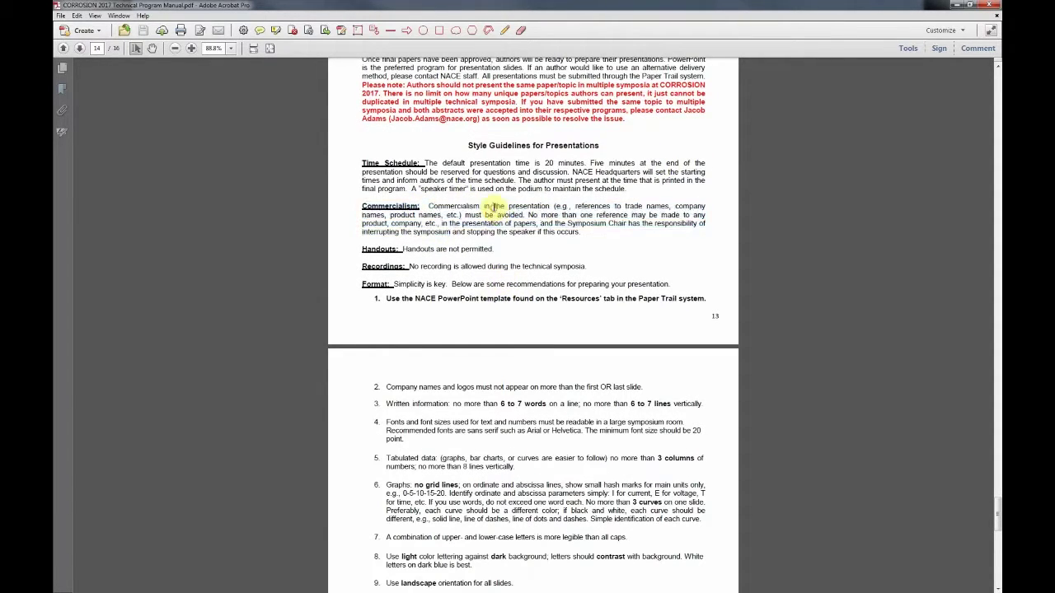
pyautogui.scroll(-3, 576, 173)
pyautogui.scroll(-6, 577, 190)
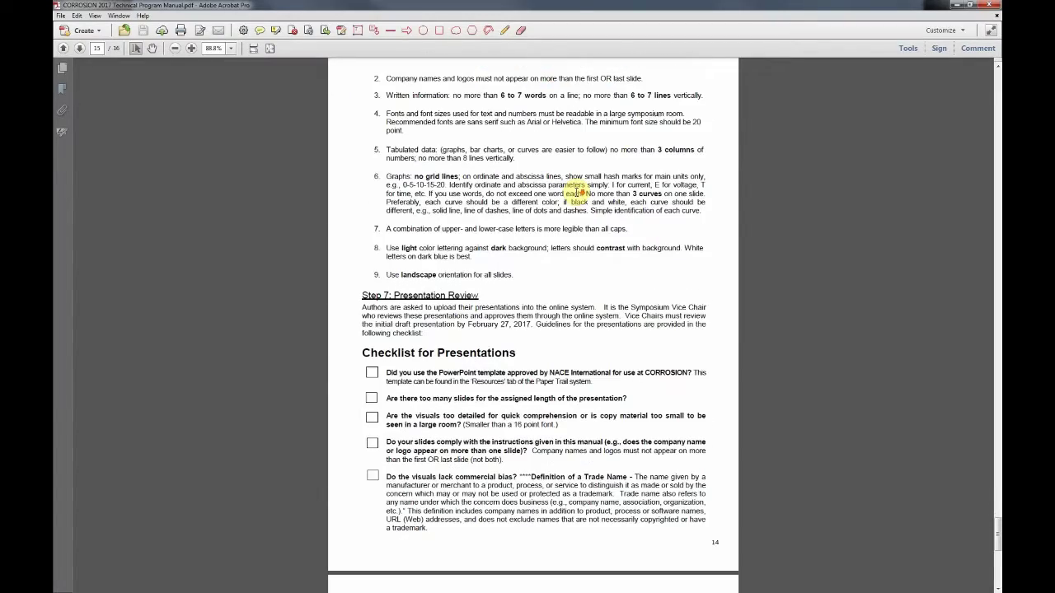
pyautogui.scroll(-2, 582, 191)
pyautogui.scroll(-3, 577, 198)
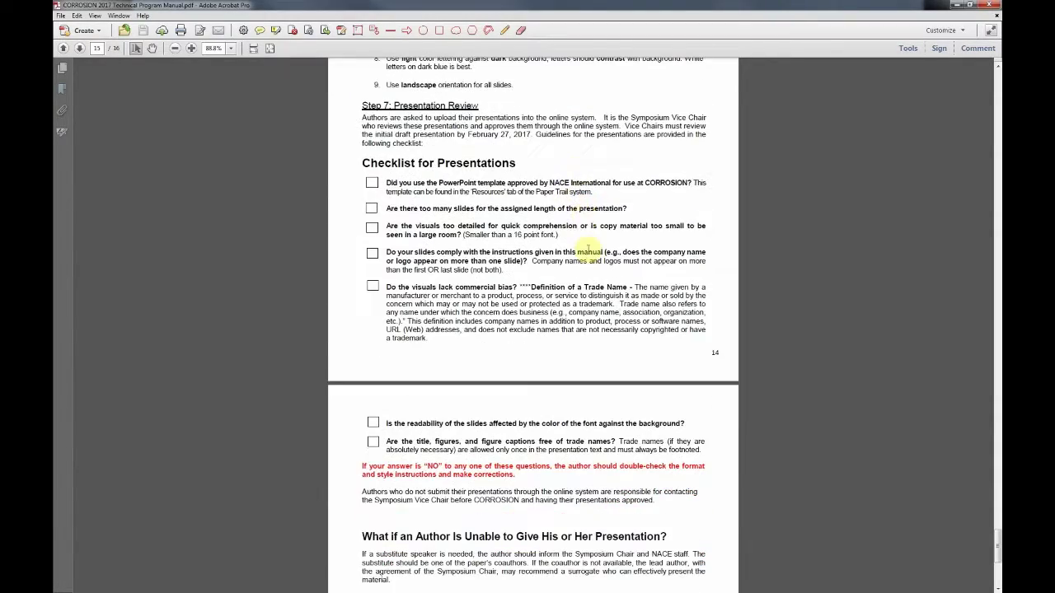
# Step: Return the Technical Program Manual to its page 1 cover
pyautogui.scroll(8, 588, 247)
pyautogui.scroll(11, 610, 249)
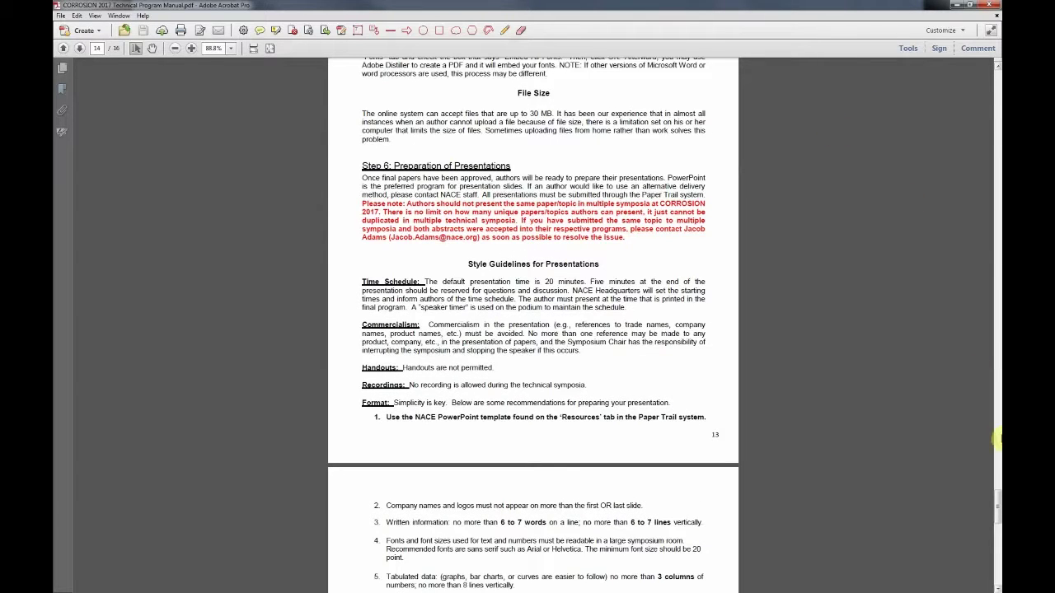
pyautogui.moveTo(995, 504); pyautogui.dragTo(989, 72)
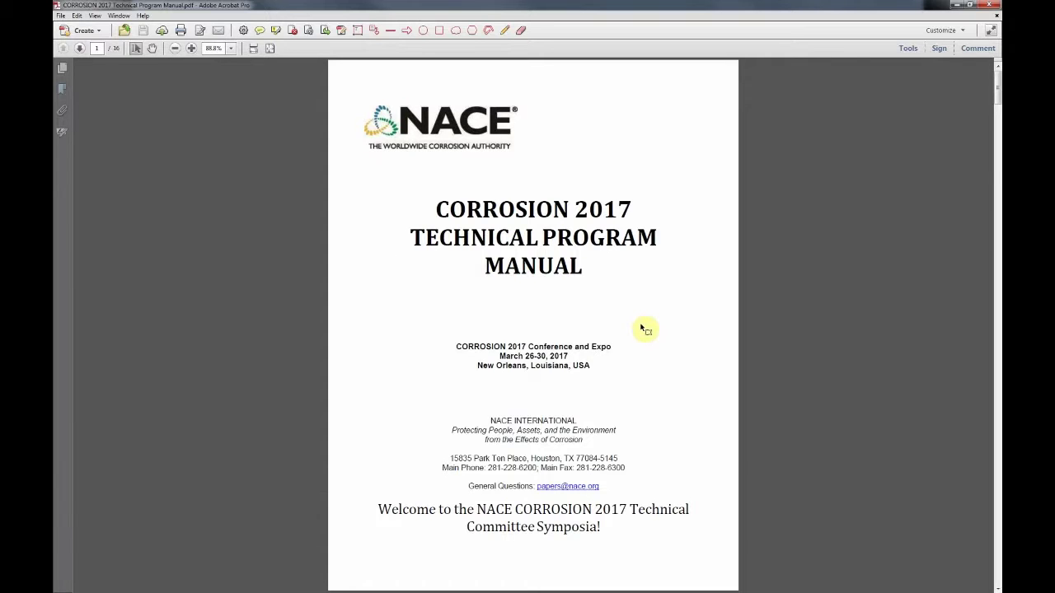
# Step: Read from the welcome letter past the Symposium Deadlines table and NACE Staff to The Symposium Papers Process
pyautogui.scroll(-6, 633, 333)
pyautogui.scroll(-3, 633, 332)
pyautogui.scroll(-7, 632, 329)
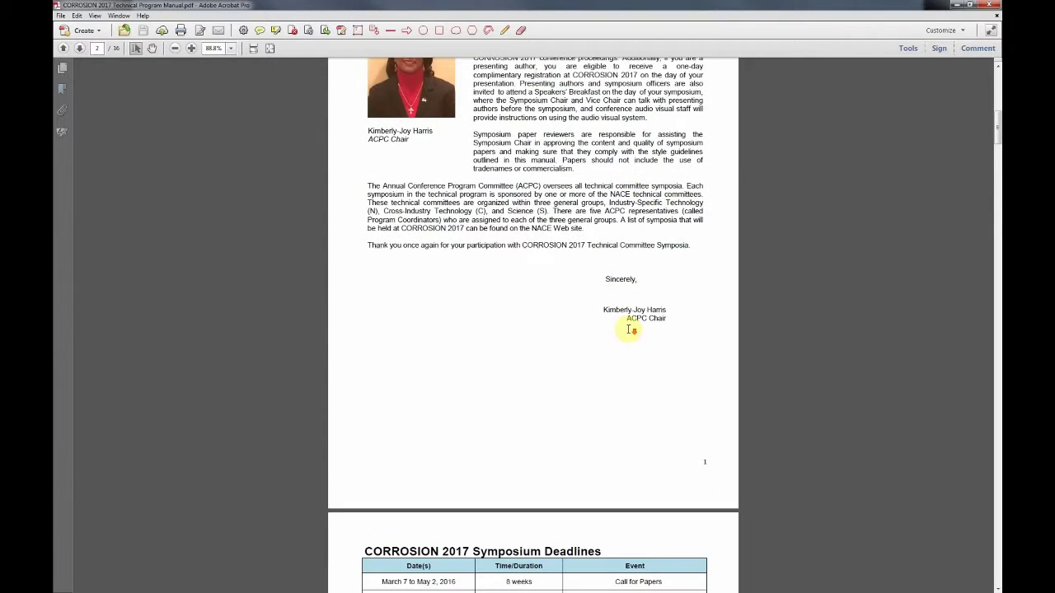
pyautogui.scroll(-5, 632, 330)
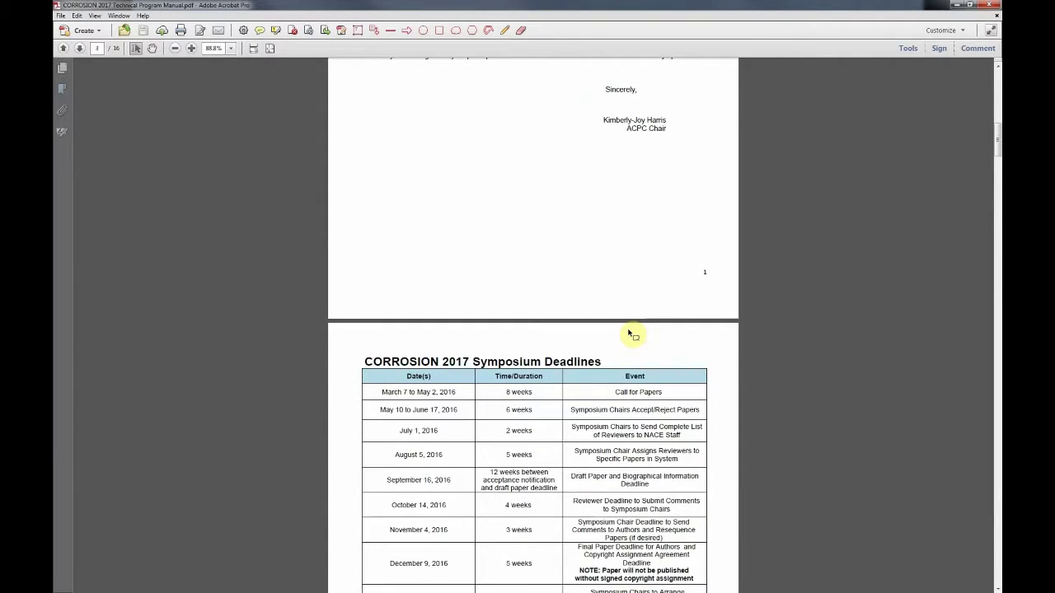
pyautogui.scroll(-7, 632, 334)
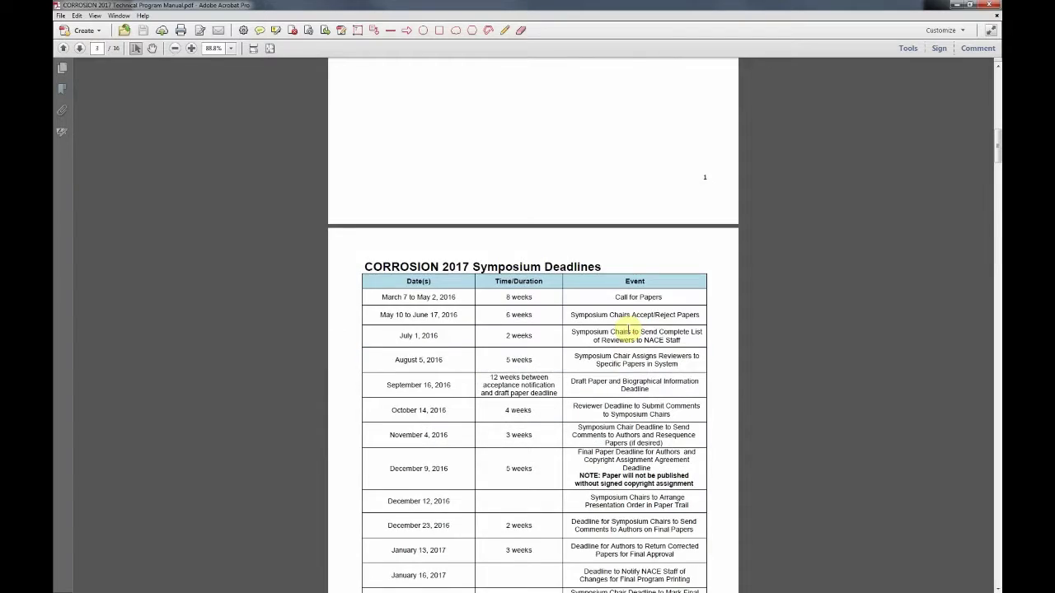
pyautogui.scroll(-8, 630, 330)
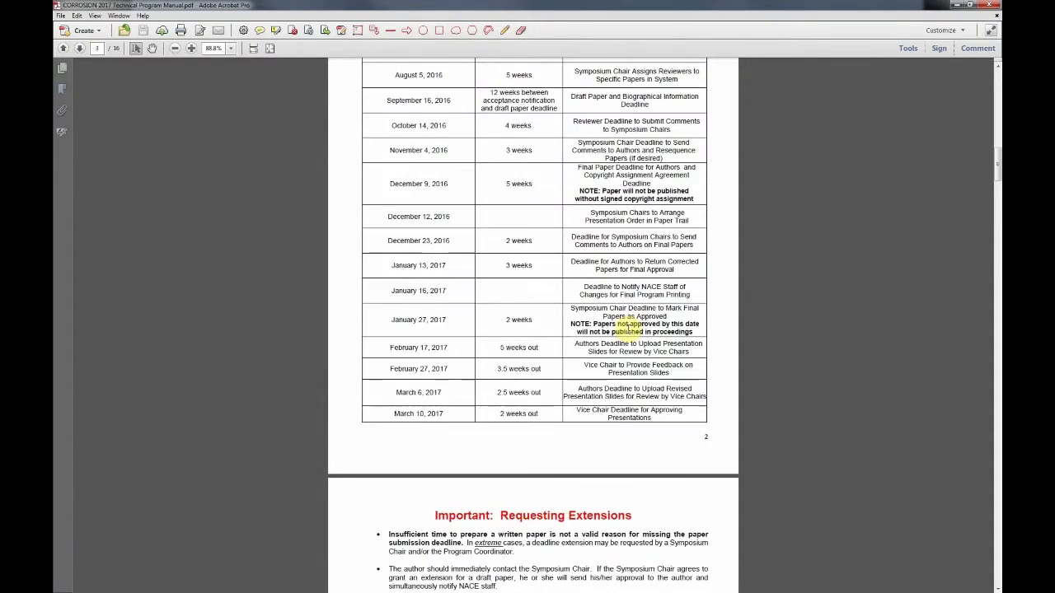
pyautogui.scroll(-4, 631, 330)
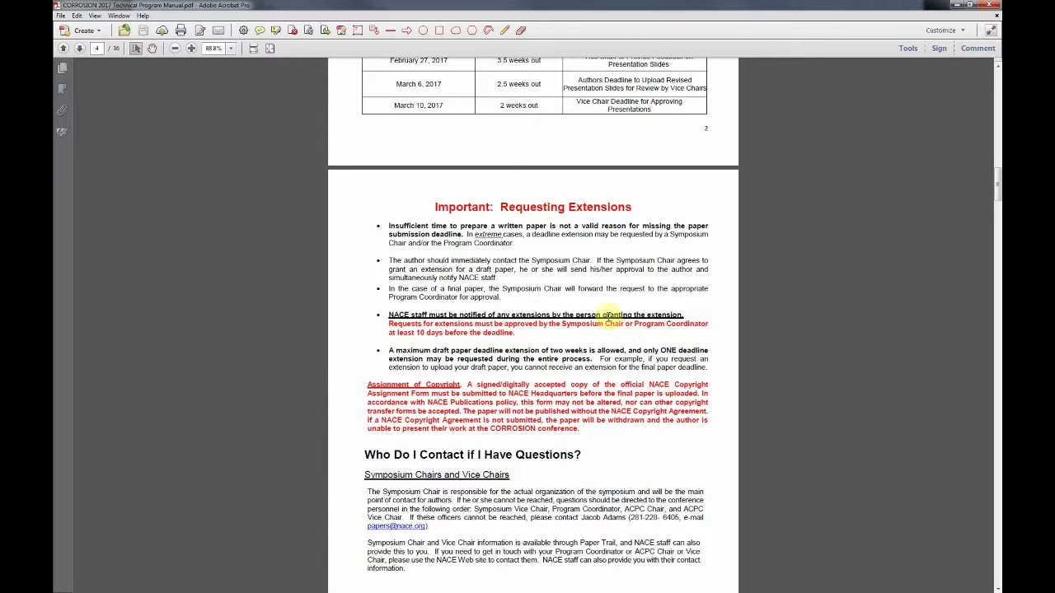
pyautogui.scroll(-4, 634, 421)
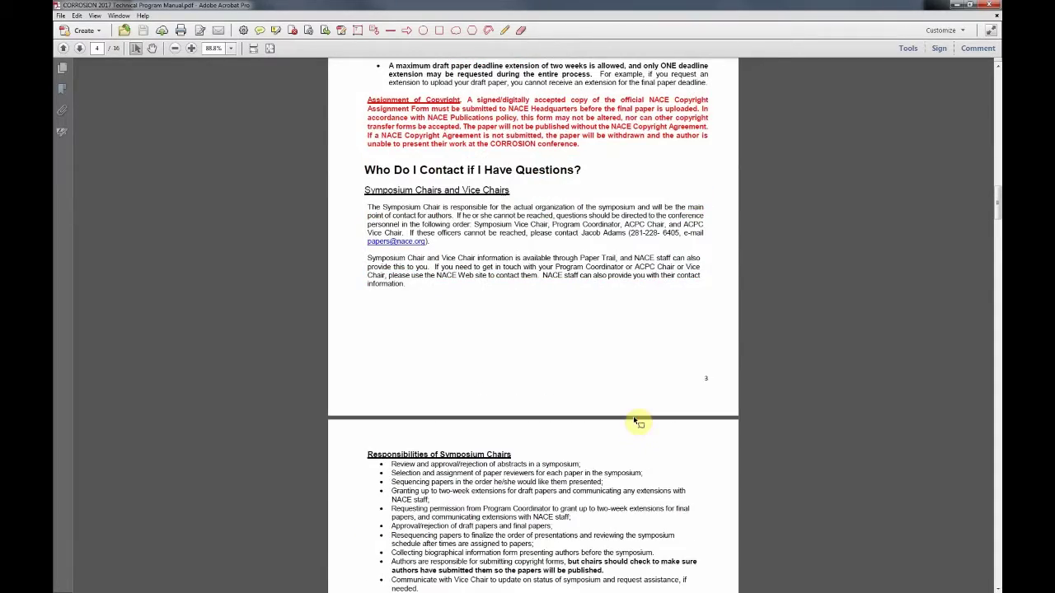
pyautogui.scroll(-3, 636, 419)
pyautogui.scroll(-3, 634, 416)
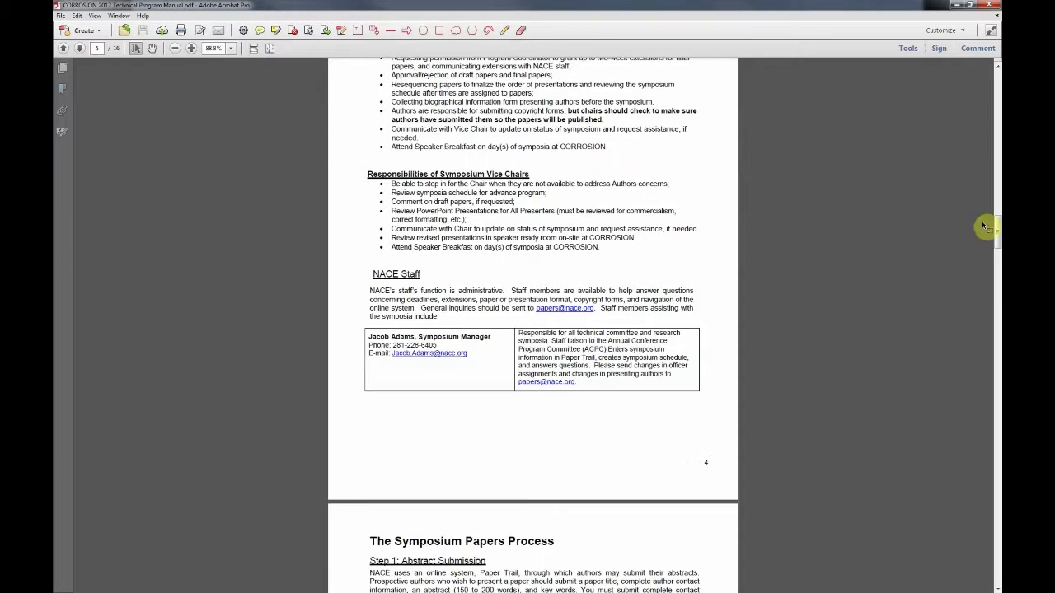
pyautogui.scroll(-2, 998, 239)
pyautogui.moveTo(997, 241); pyautogui.dragTo(997, 253)
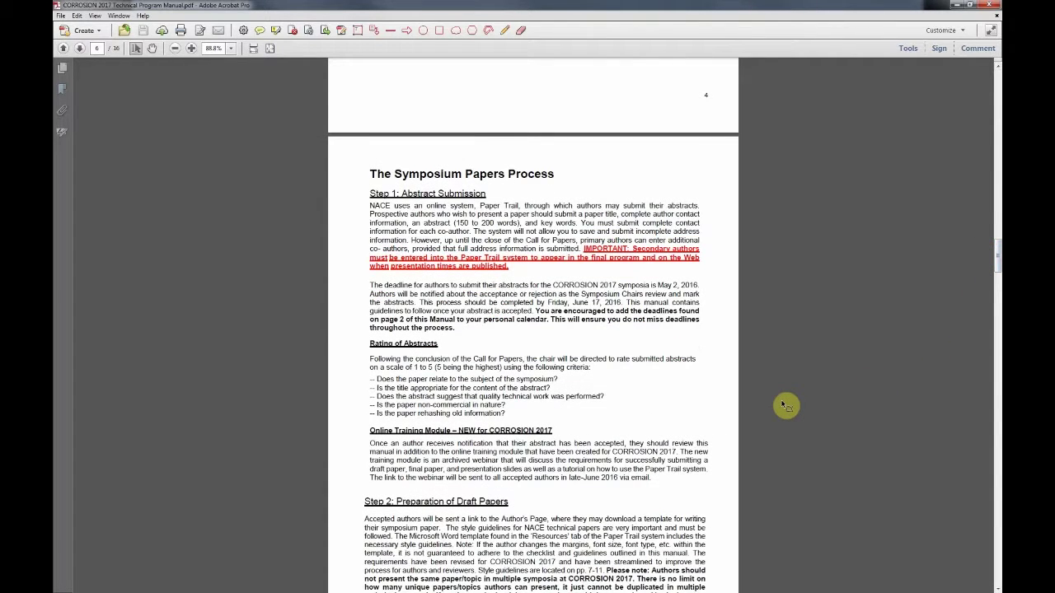
# Step: Read Step 1, Step 2 and the page 6 Checklist for Papers, reaching the page 7 Style Guidelines
pyautogui.scroll(-3, 786, 406)
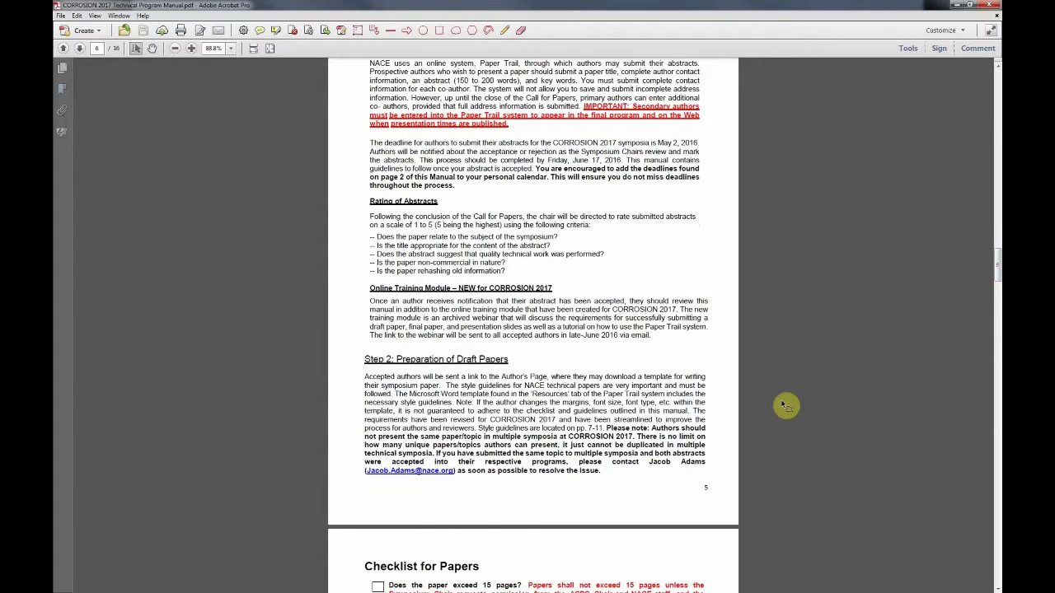
pyautogui.scroll(-3, 786, 406)
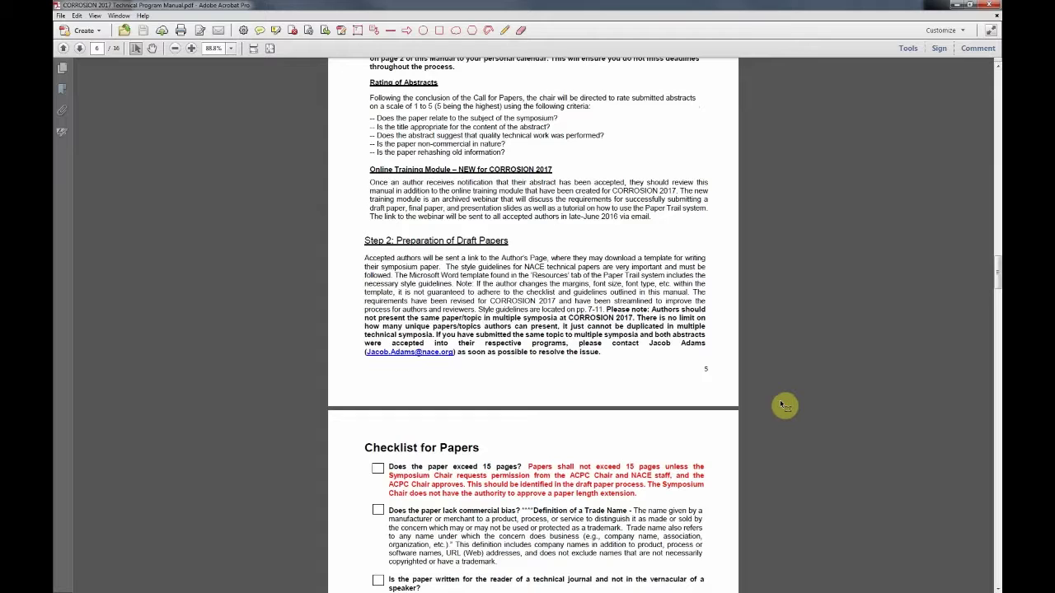
pyautogui.scroll(-6, 782, 404)
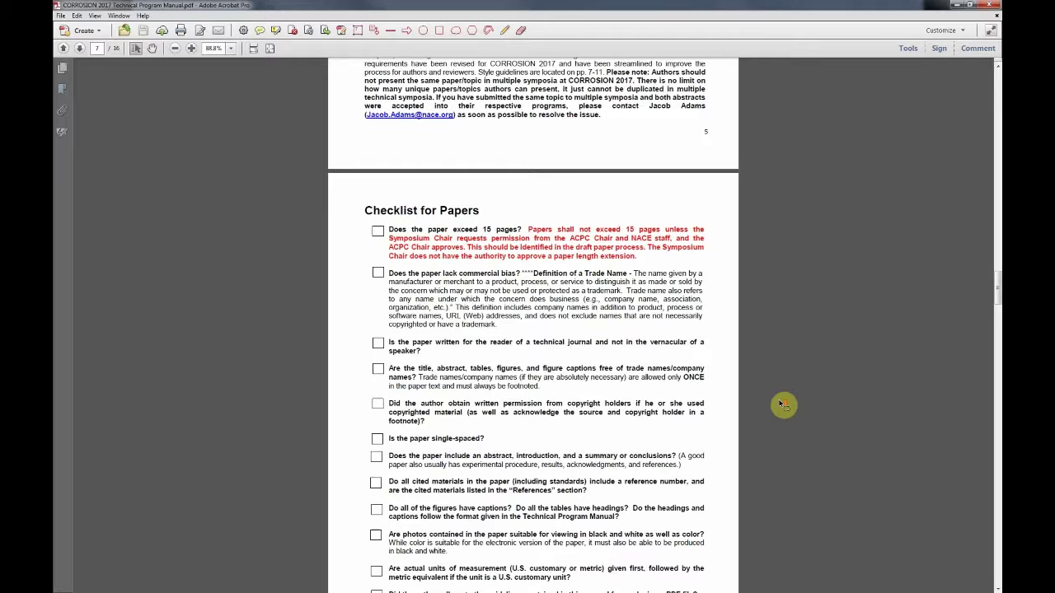
pyautogui.scroll(-4, 746, 397)
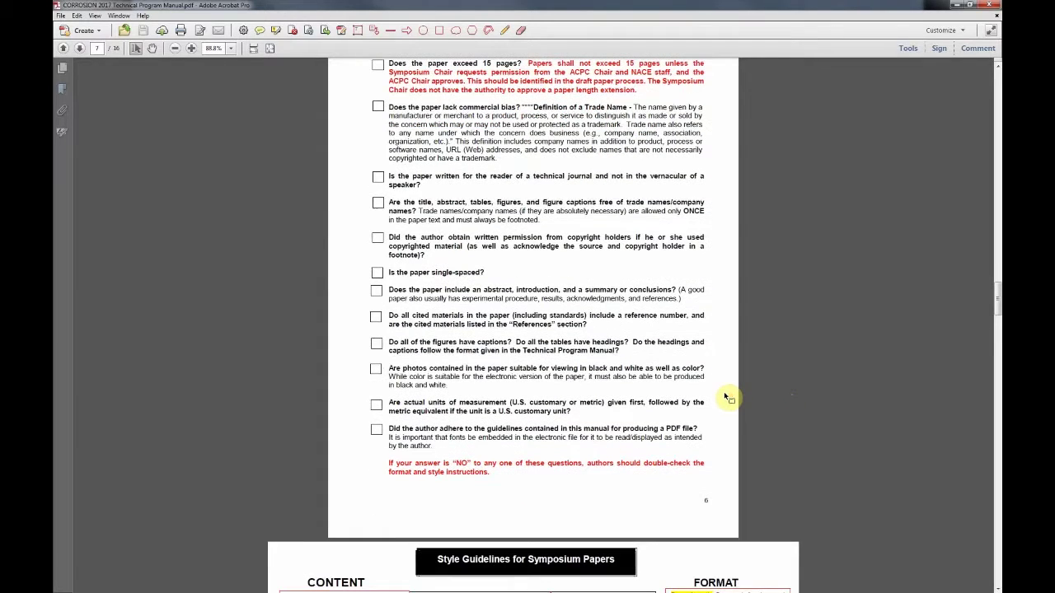
pyautogui.scroll(1, 726, 397)
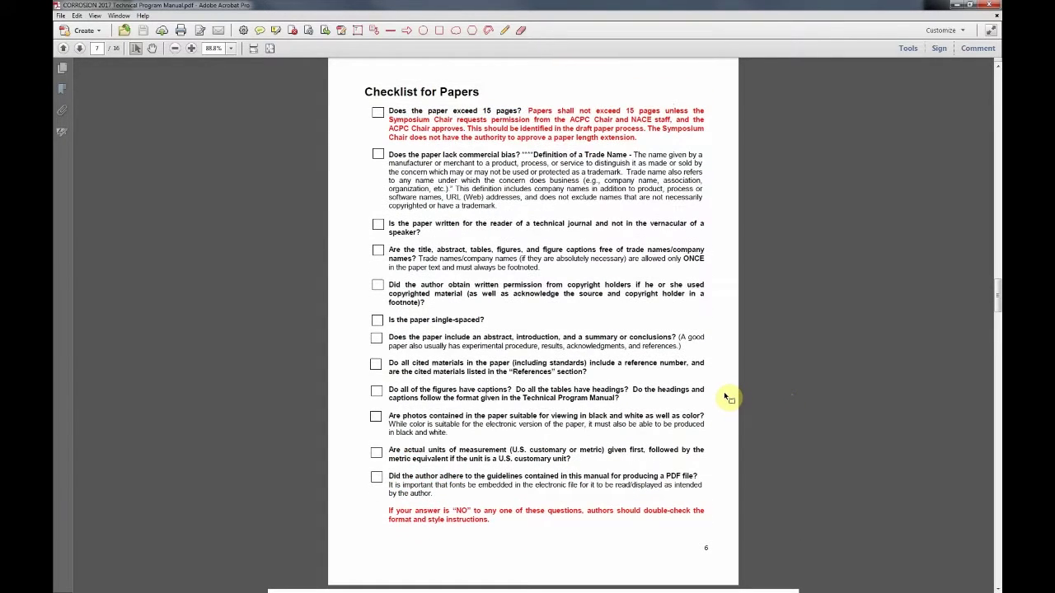
pyautogui.scroll(2, 726, 397)
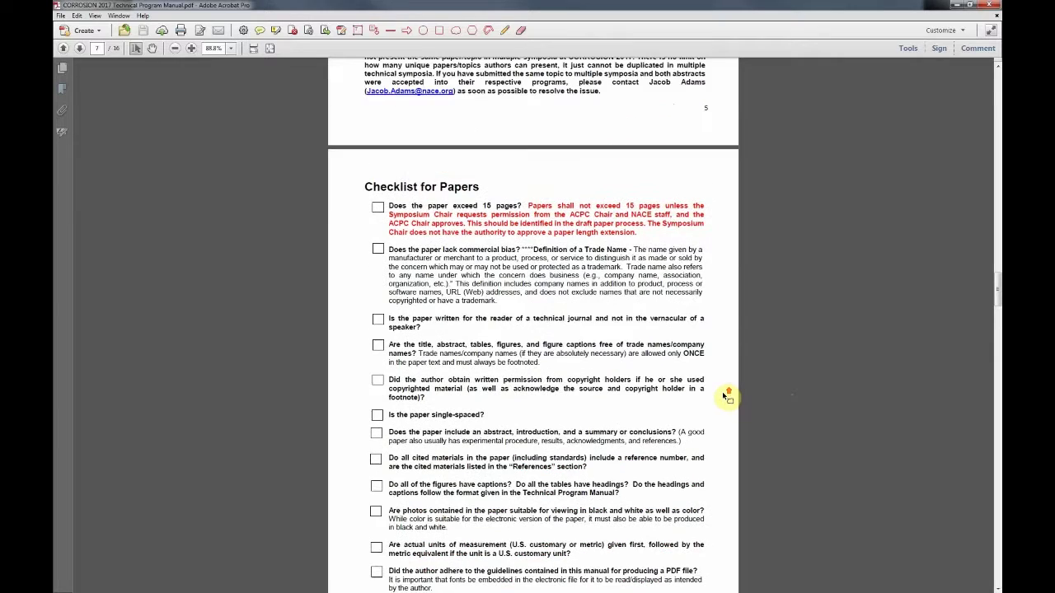
pyautogui.scroll(1, 727, 398)
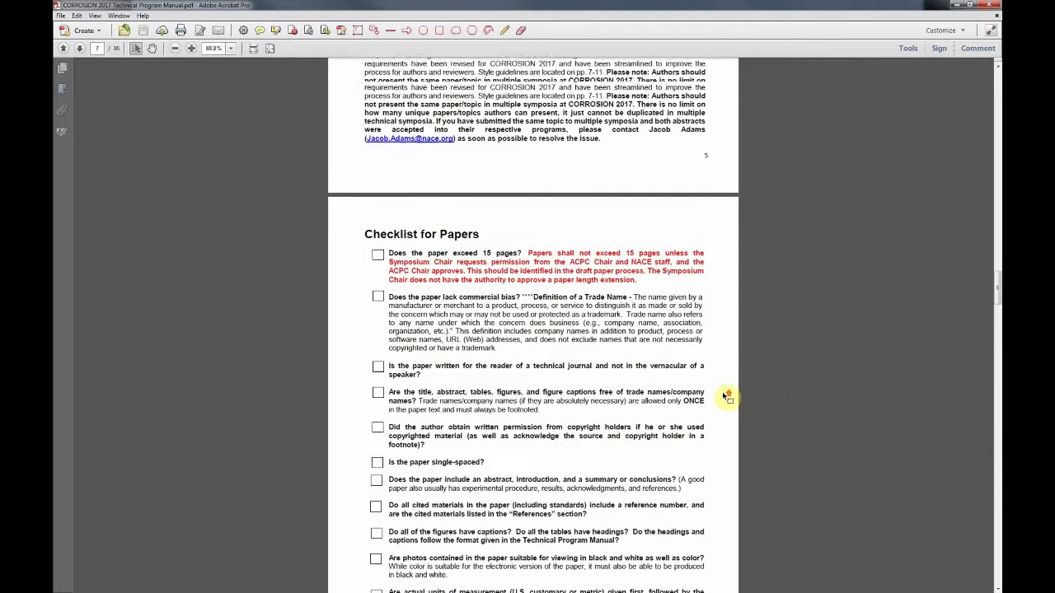
pyautogui.scroll(1, 726, 398)
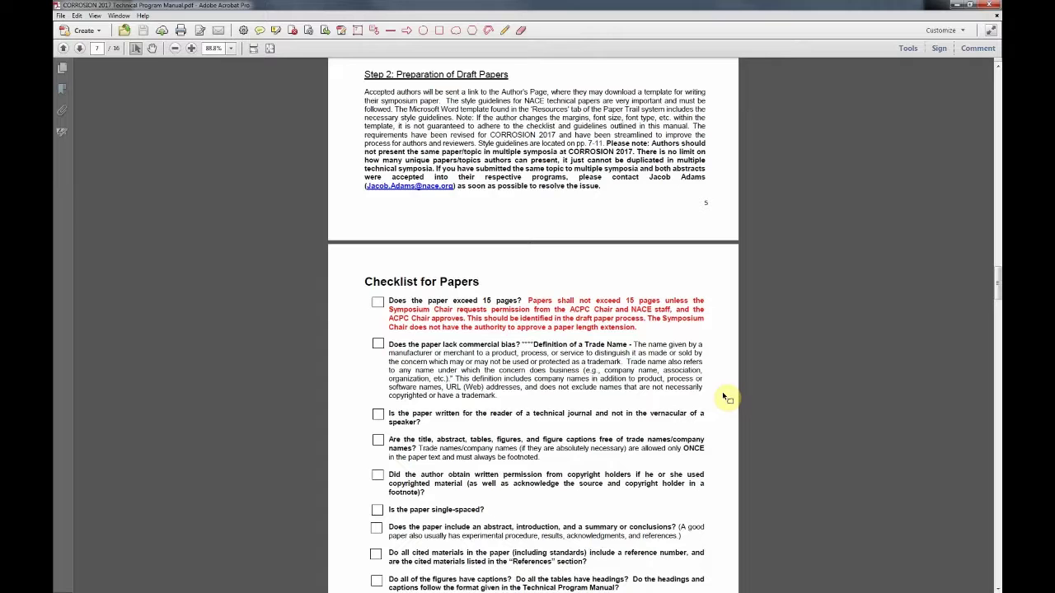
pyautogui.scroll(-3, 671, 416)
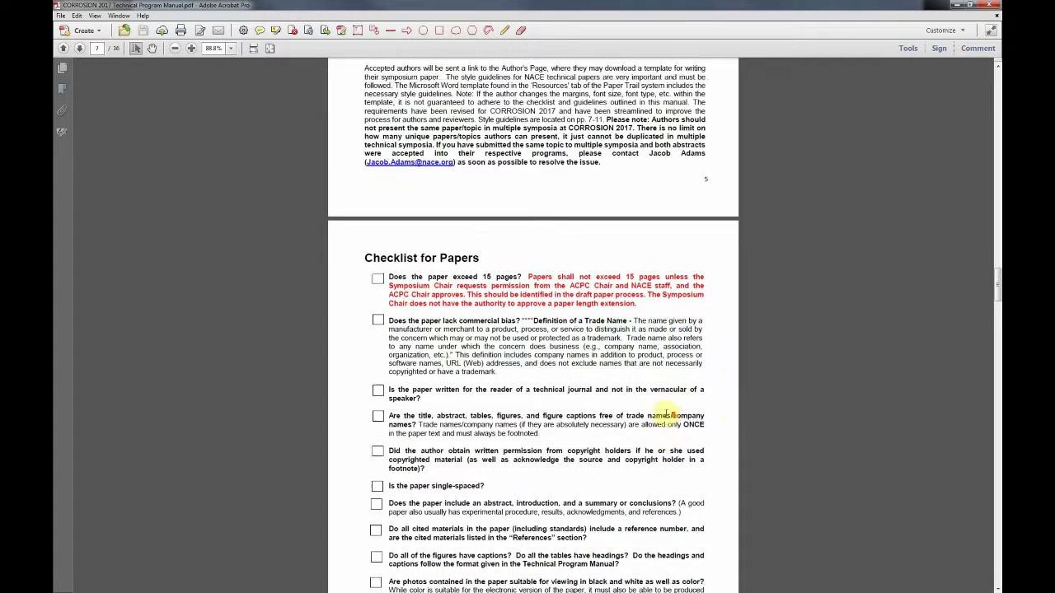
pyautogui.scroll(-3, 666, 412)
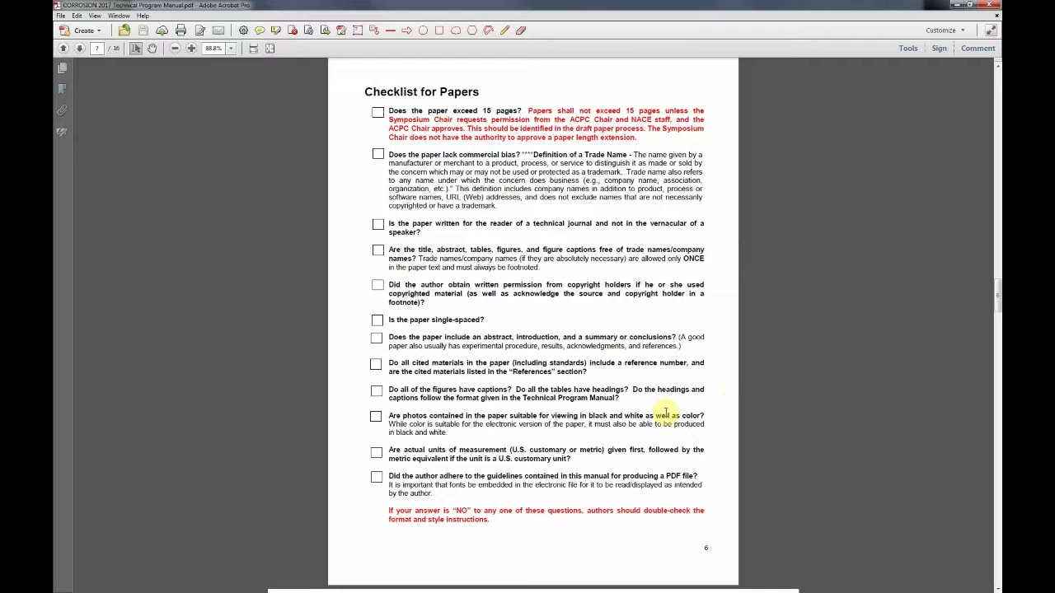
pyautogui.scroll(-1, 666, 412)
pyautogui.scroll(-5, 666, 412)
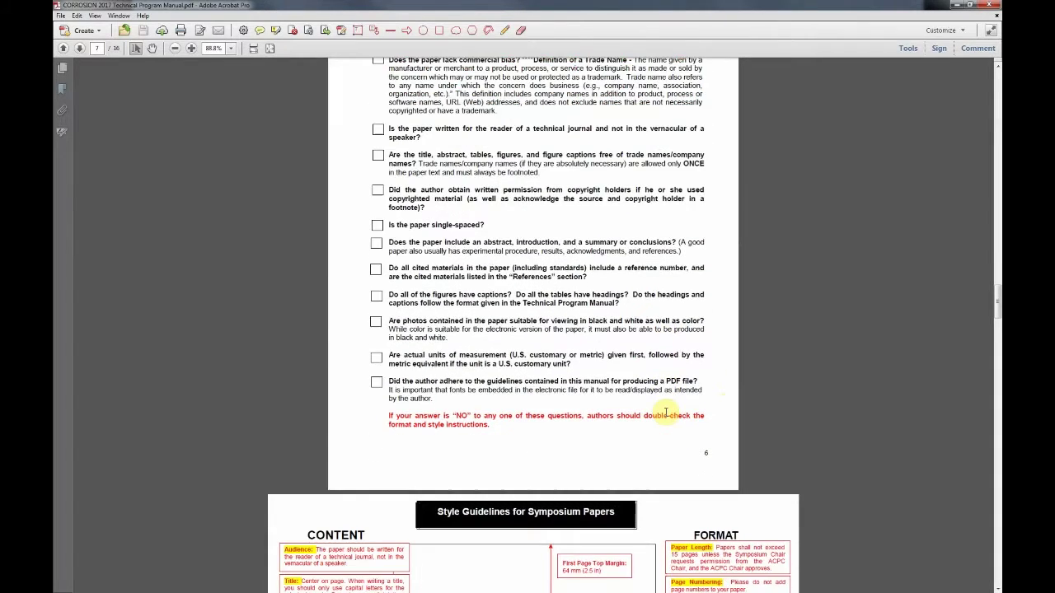
pyautogui.scroll(-6, 667, 411)
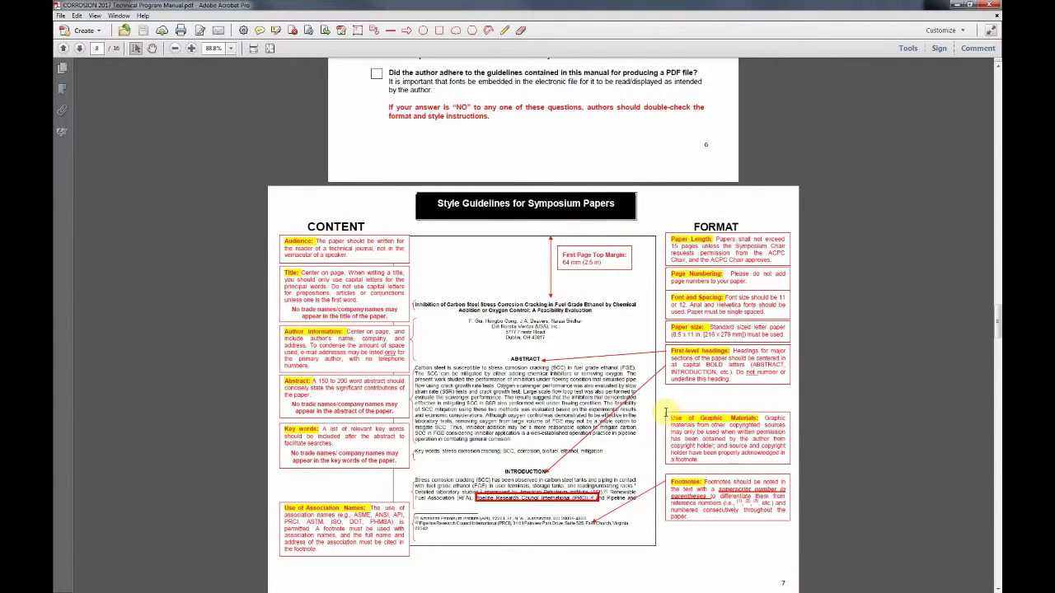
# Step: Read the Symposium Papers style guidelines down to page 8's Experimental Procedure, Tables and Results rules
pyautogui.scroll(-1, 666, 412)
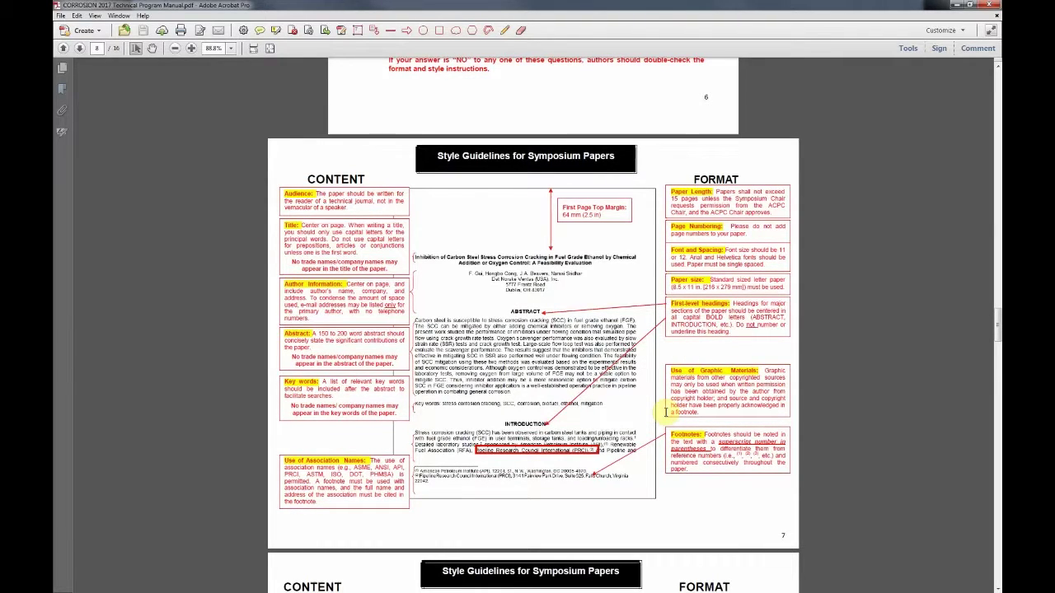
pyautogui.scroll(-1, 666, 412)
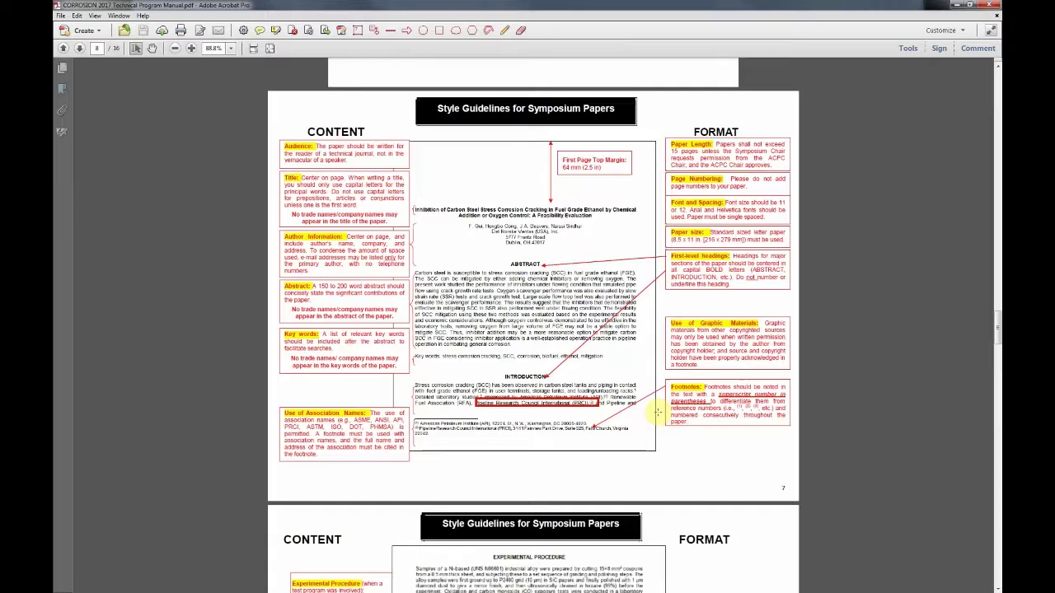
pyautogui.scroll(-8, 661, 412)
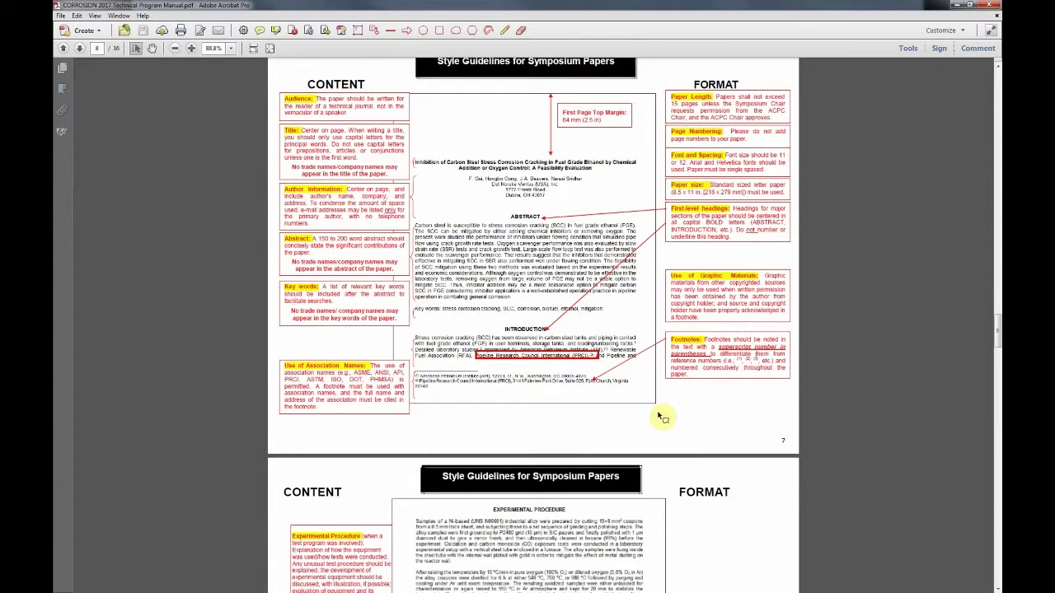
pyautogui.scroll(-14, 661, 412)
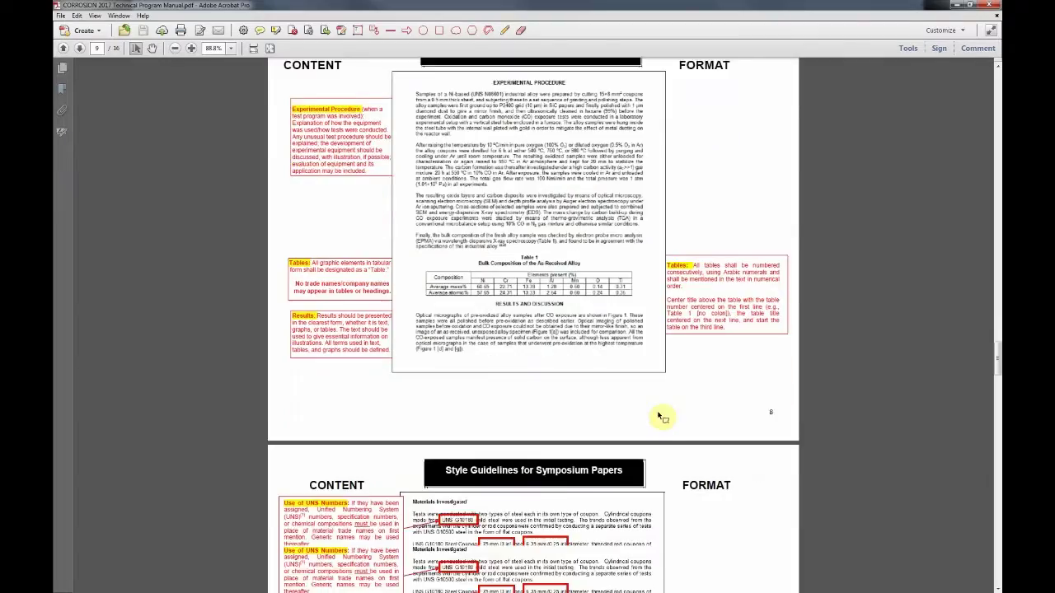